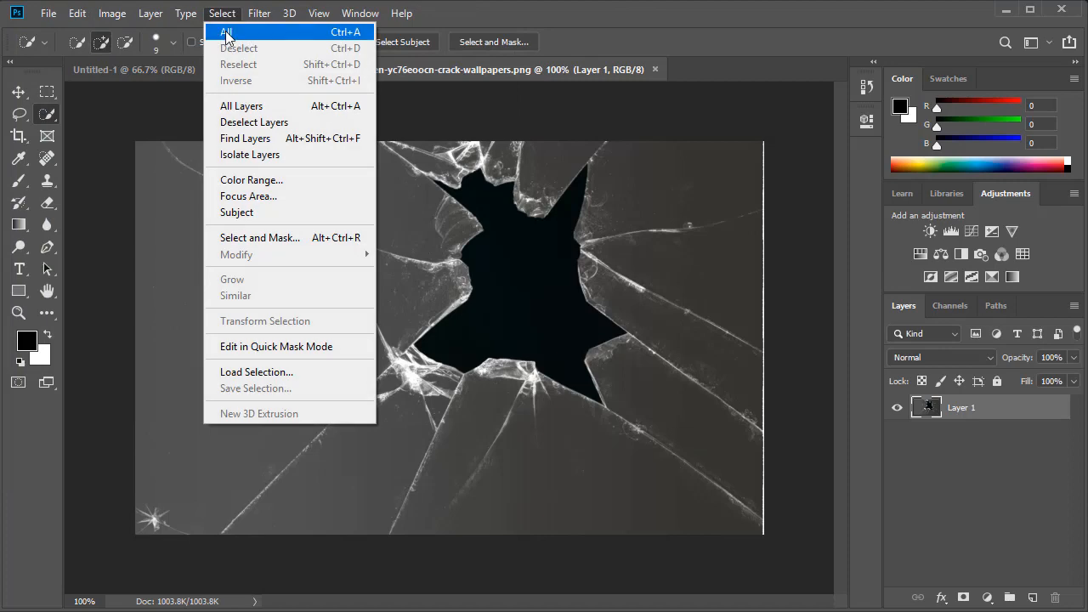
# Step: Cut the entire cracked-glass picture, close its file without saving, and paste it into the Untitled-1 document
pyautogui.click(223, 33)
pyautogui.click(77, 13)
pyautogui.click(95, 115)
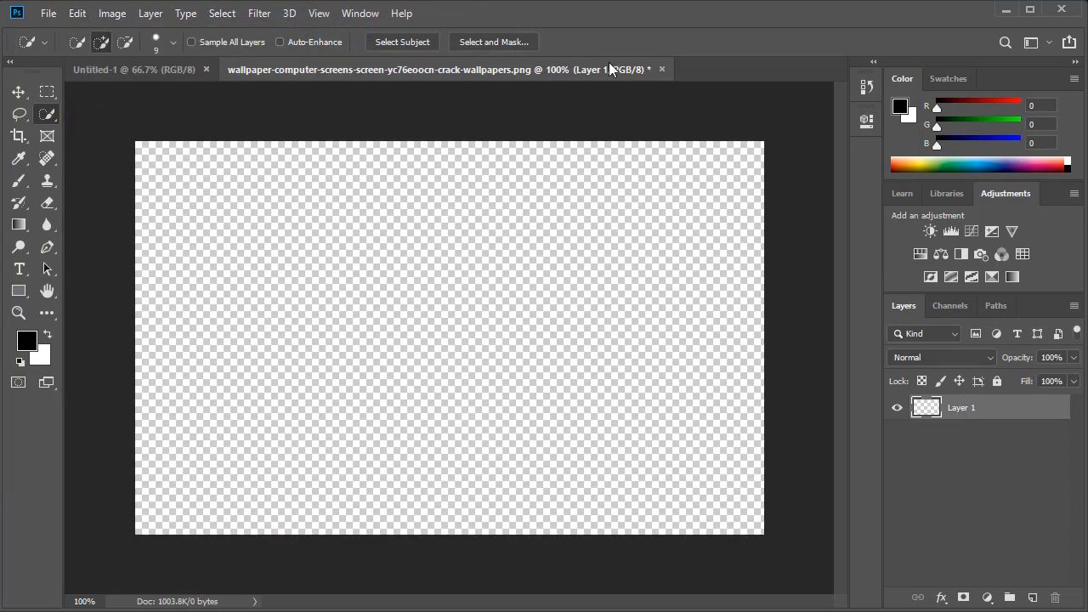
pyautogui.click(661, 69)
pyautogui.click(550, 247)
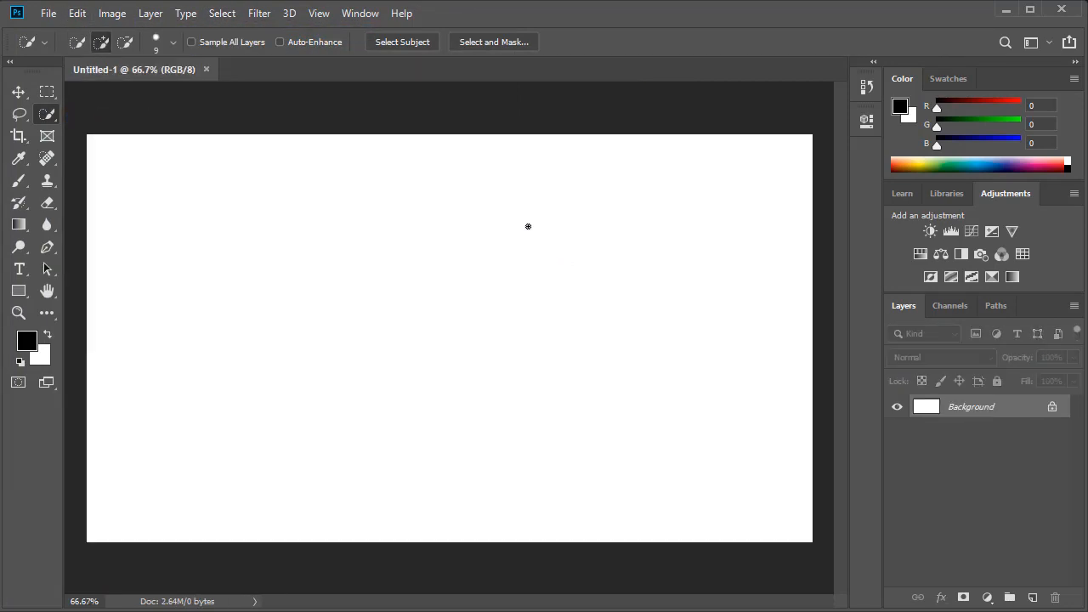
pyautogui.click(77, 13)
pyautogui.click(98, 163)
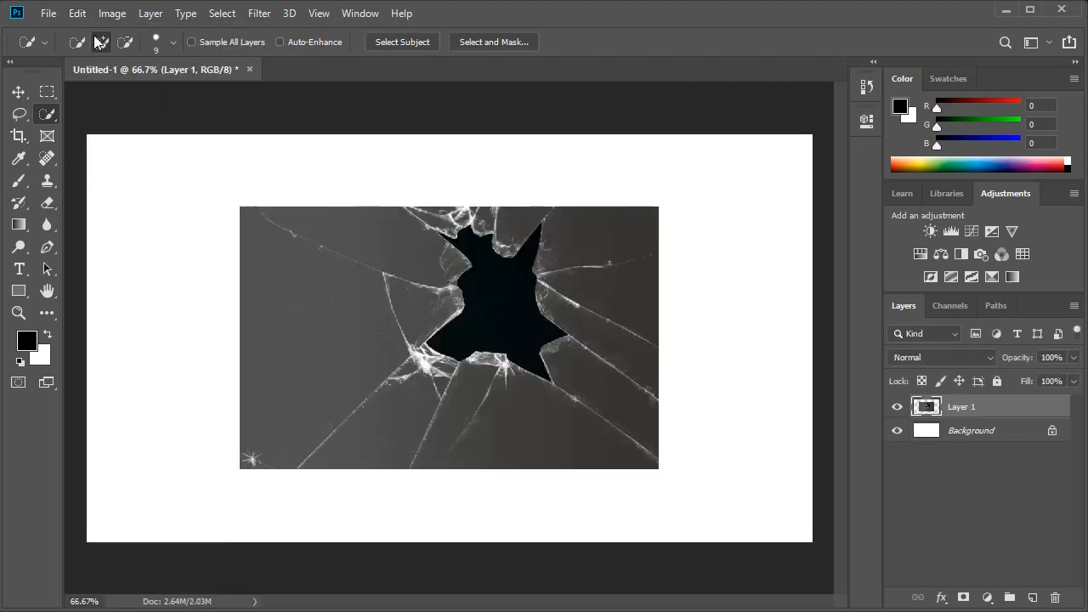
# Step: Scale the cracked-glass layer proportionally to about 194% and position it so it covers the whole canvas
pyautogui.click(77, 13)
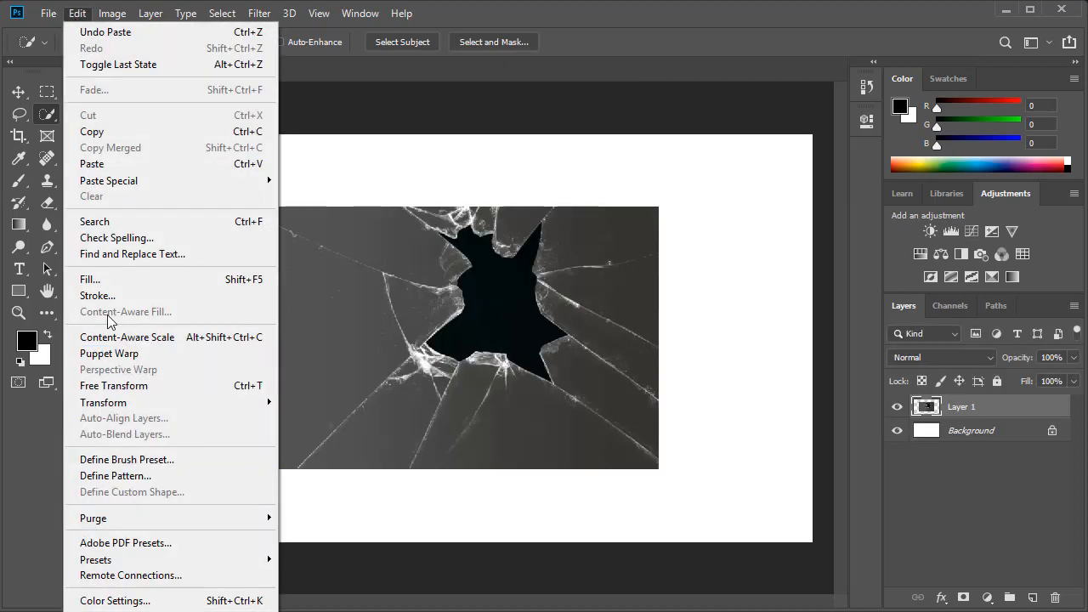
pyautogui.click(370, 322)
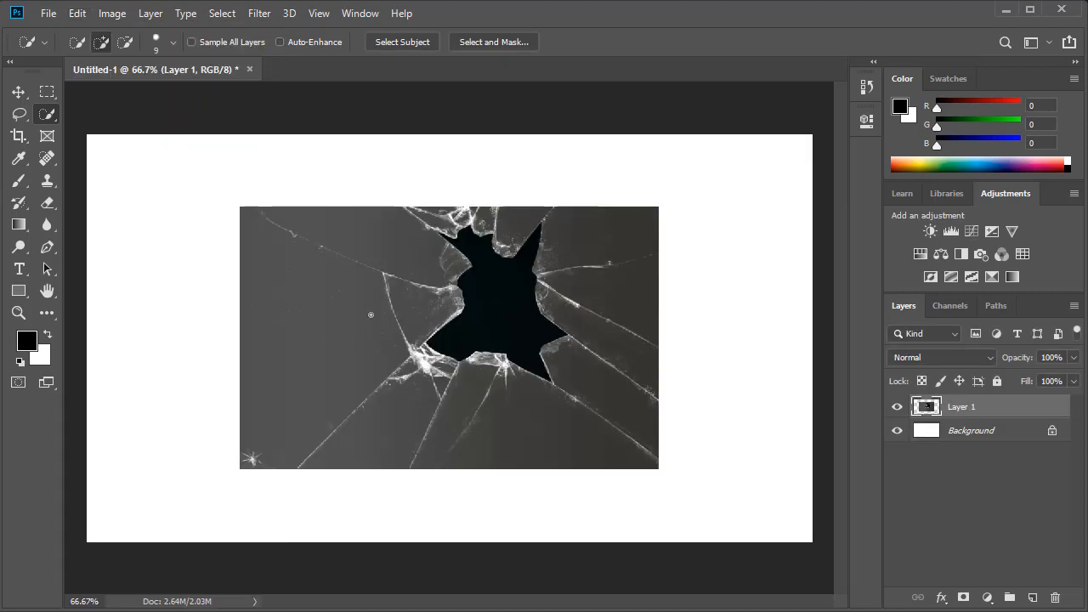
pyautogui.click(77, 13)
pyautogui.click(85, 386)
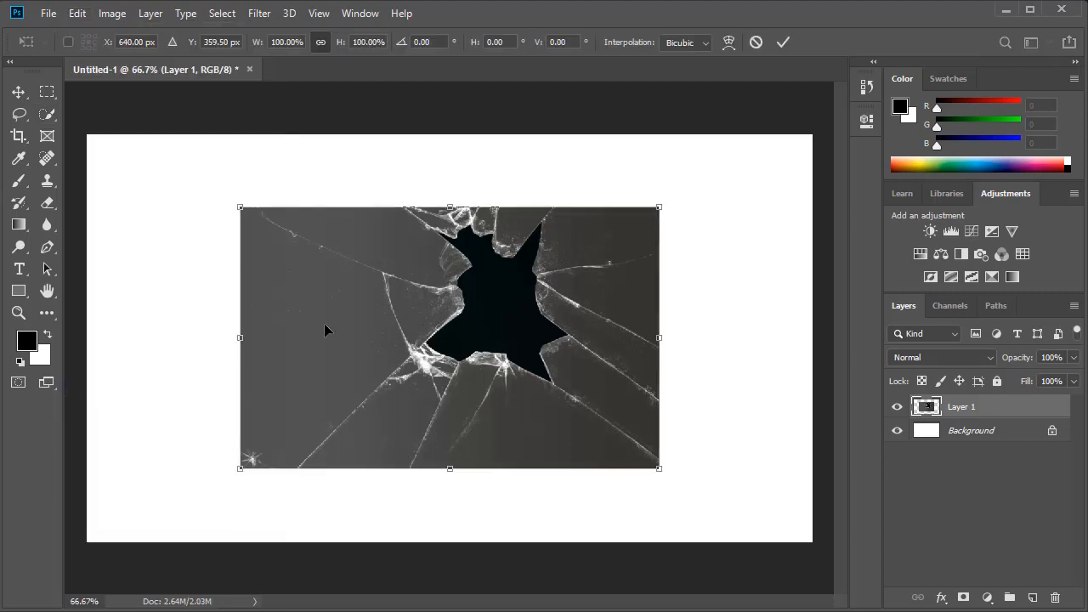
pyautogui.moveTo(661, 204); pyautogui.dragTo(826, 110)
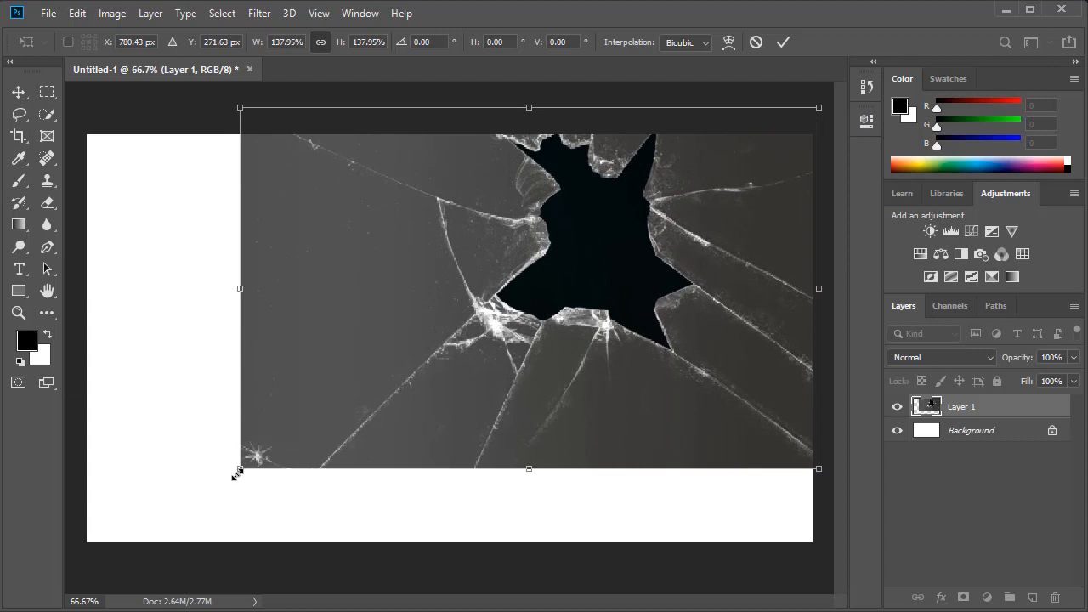
pyautogui.moveTo(236, 473); pyautogui.dragTo(6, 606)
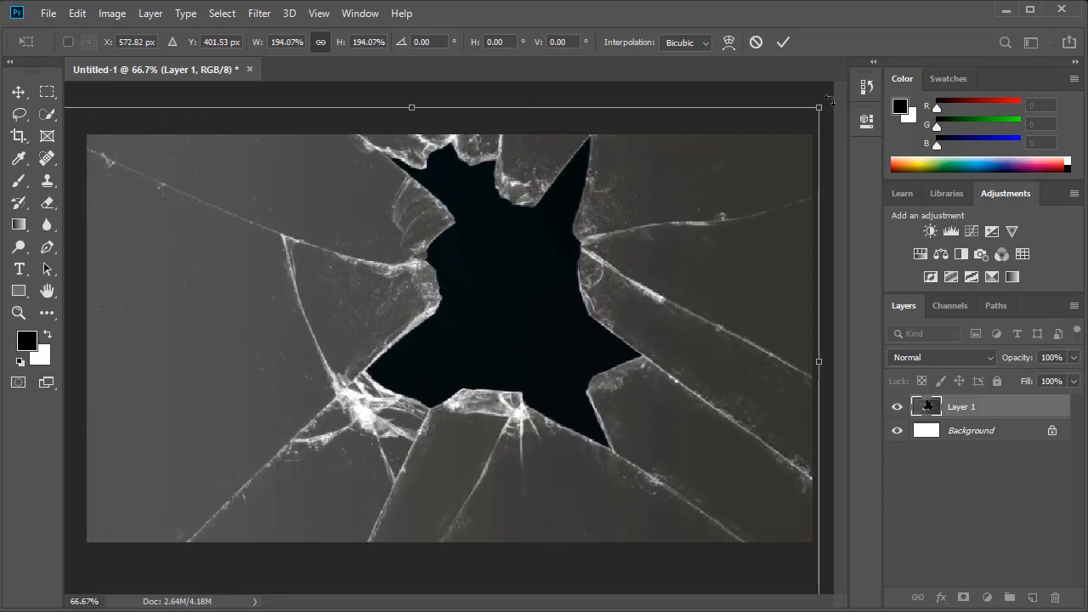
pyautogui.moveTo(829, 101); pyautogui.dragTo(830, 97)
pyautogui.moveTo(530, 309); pyautogui.dragTo(585, 315)
pyautogui.press('Return')
# Step: Mask out the black hole in the glass on Layer 1 using a Quick Selection of the hole, inverted
pyautogui.press('w')
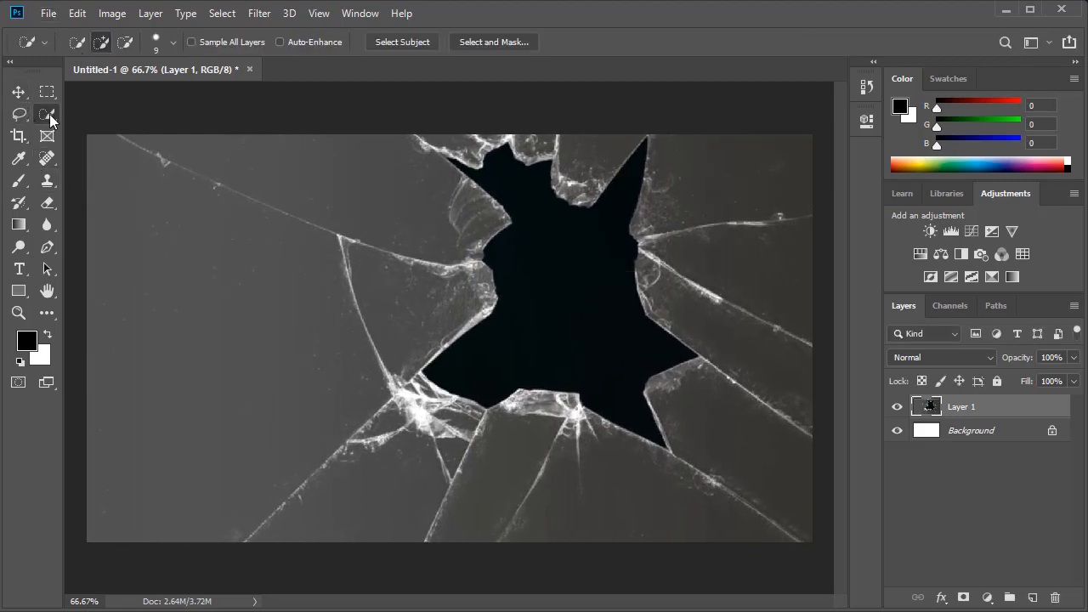
pyautogui.moveTo(531, 176); pyautogui.dragTo(587, 364)
pyautogui.rightClick(579, 257)
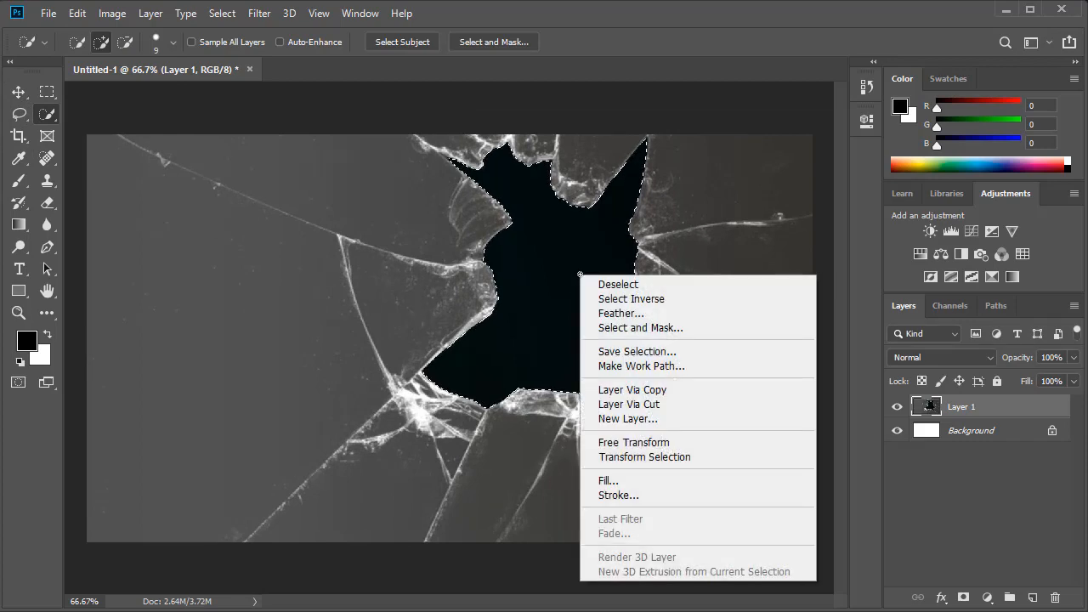
pyautogui.click(598, 300)
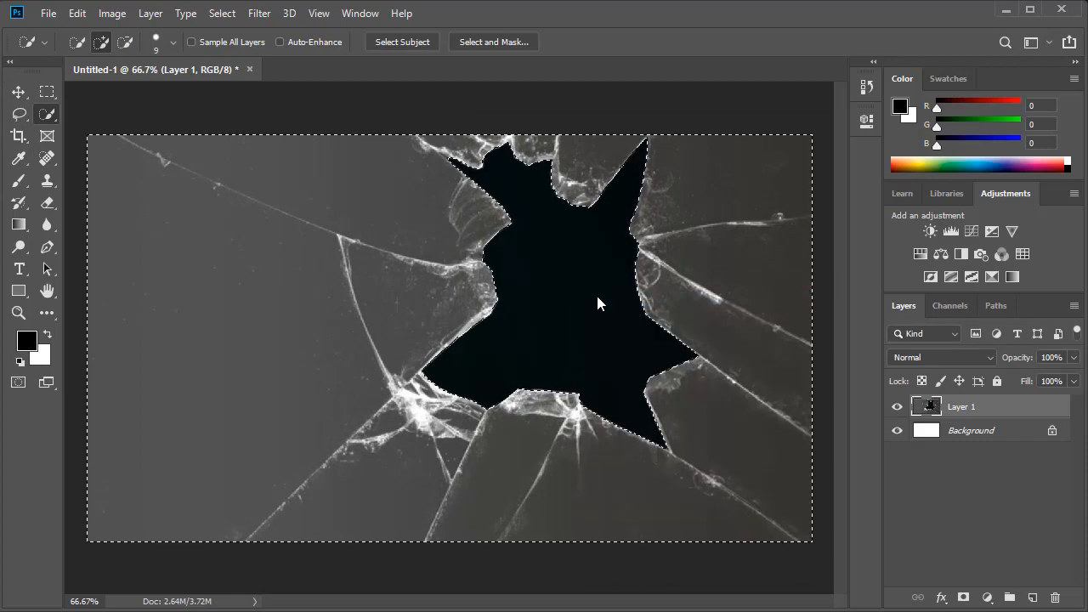
pyautogui.click(964, 598)
# Step: Open the image thumb2-blue-eyes-female-eye-macro-eyes.jpg from the New 1 folder
pyautogui.click(59, 15)
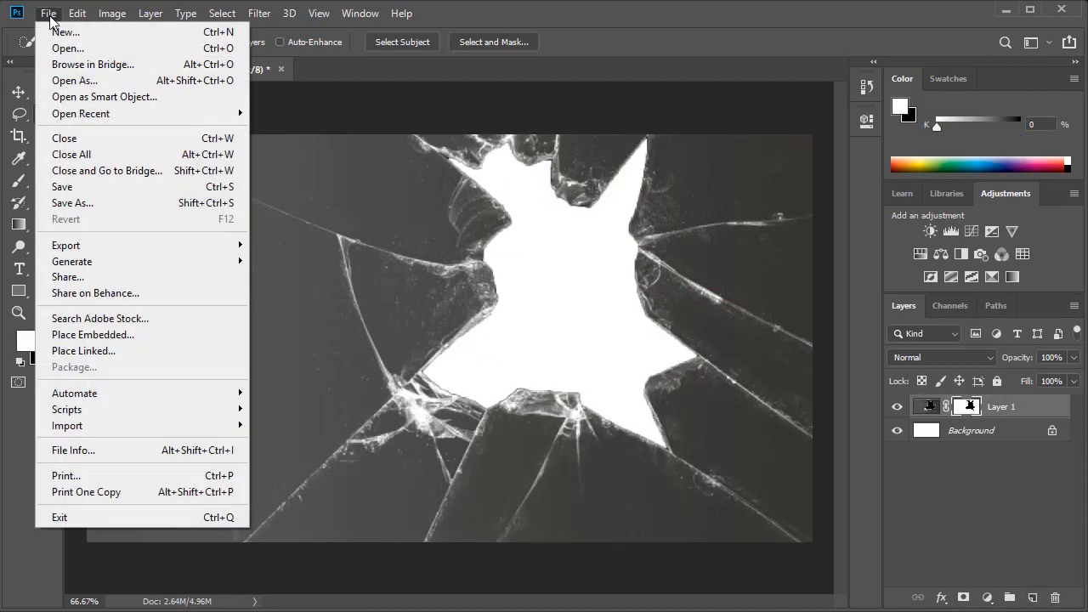
pyautogui.click(58, 51)
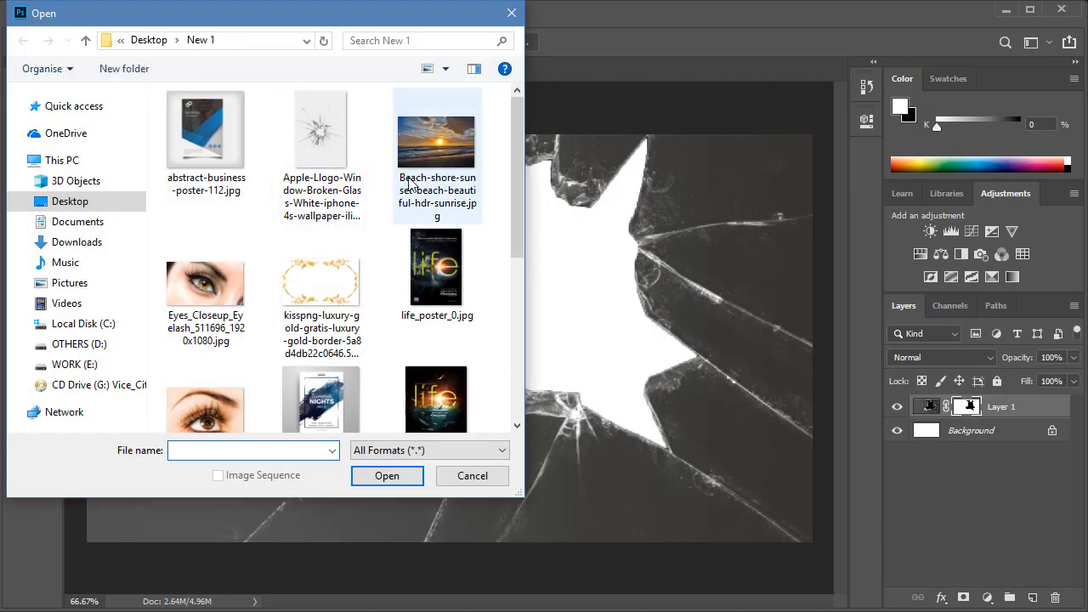
pyautogui.moveTo(517, 243); pyautogui.dragTo(516, 299)
pyautogui.click(192, 163)
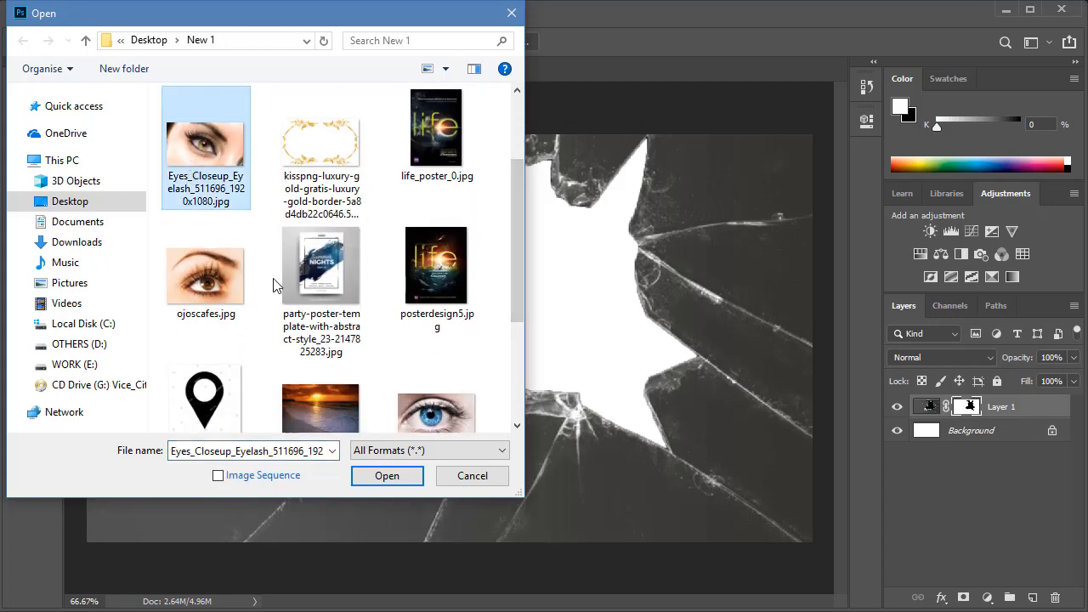
pyautogui.click(426, 408)
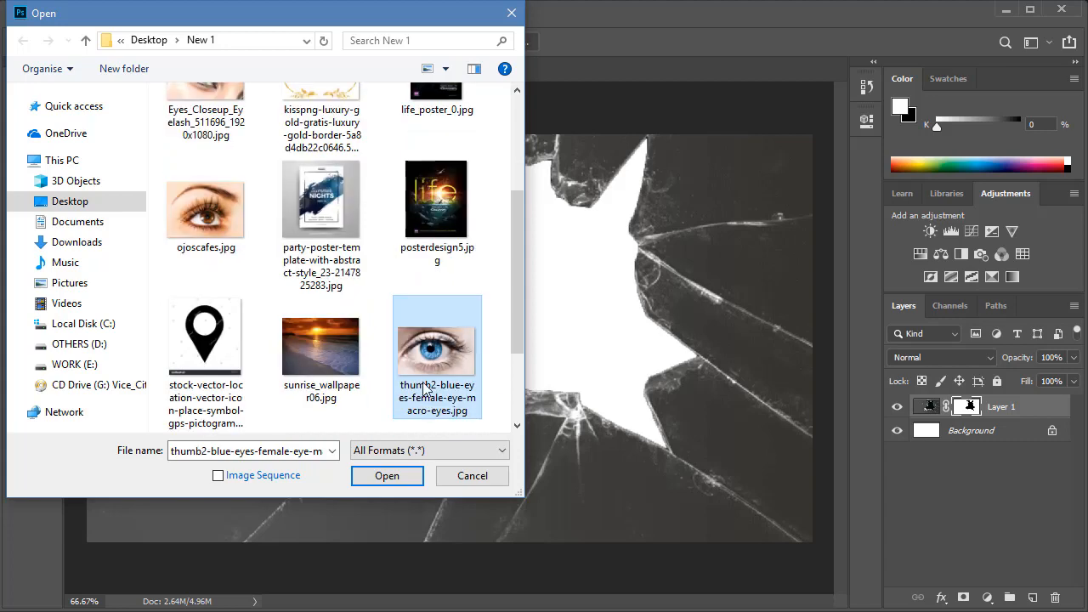
pyautogui.click(387, 476)
pyautogui.click(49, 6)
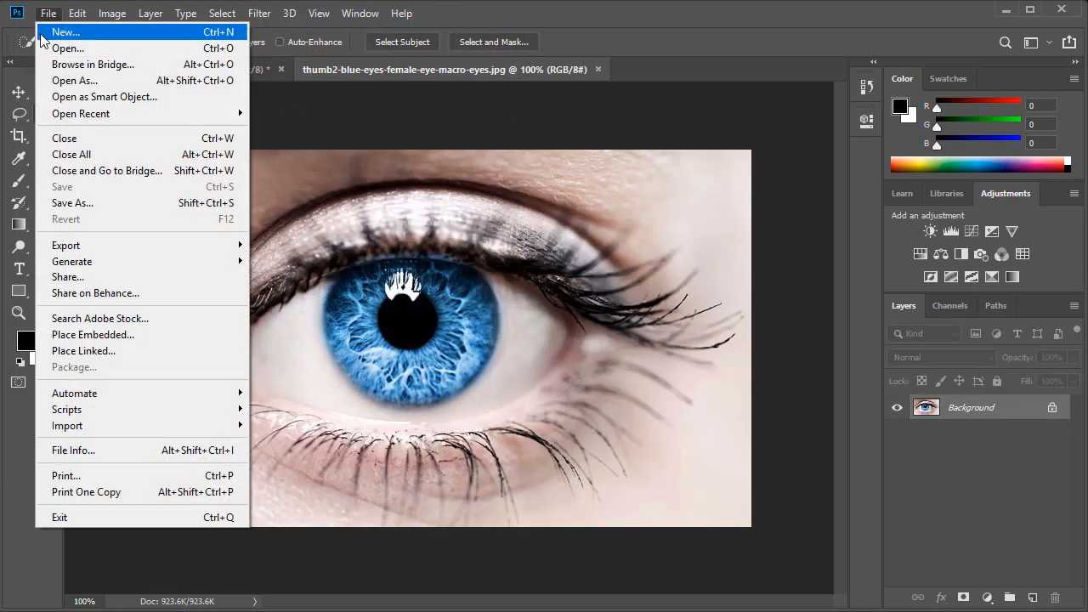
pyautogui.click(41, 46)
pyautogui.click(386, 476)
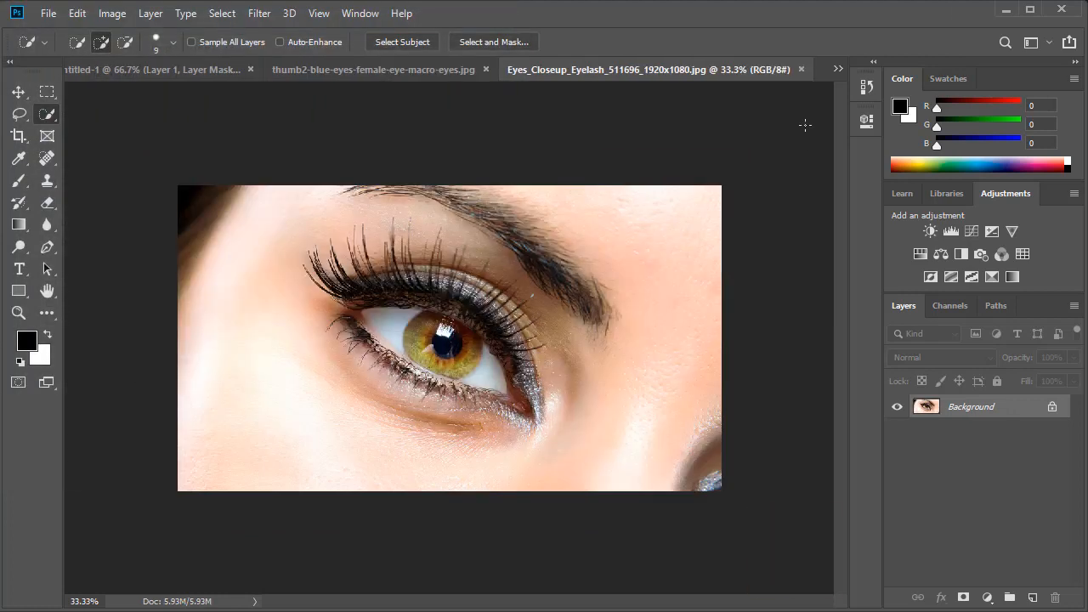
pyautogui.click(800, 69)
# Step: Cut the entire blue-eye picture, close its file without saving, and paste it into the broken-glass document
pyautogui.click(221, 13)
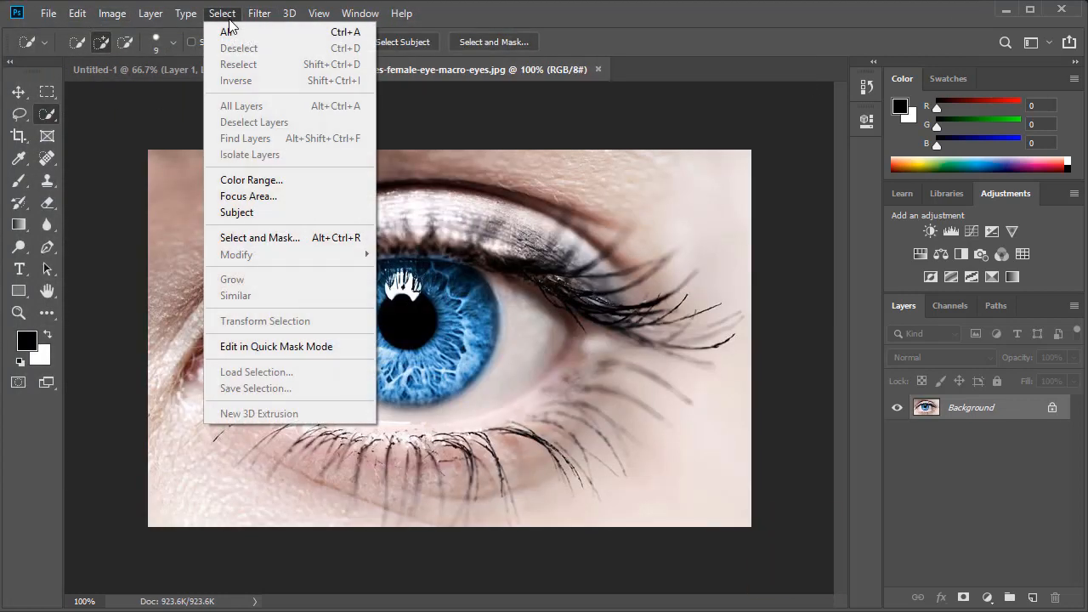
pyautogui.click(233, 32)
pyautogui.click(78, 12)
pyautogui.click(89, 115)
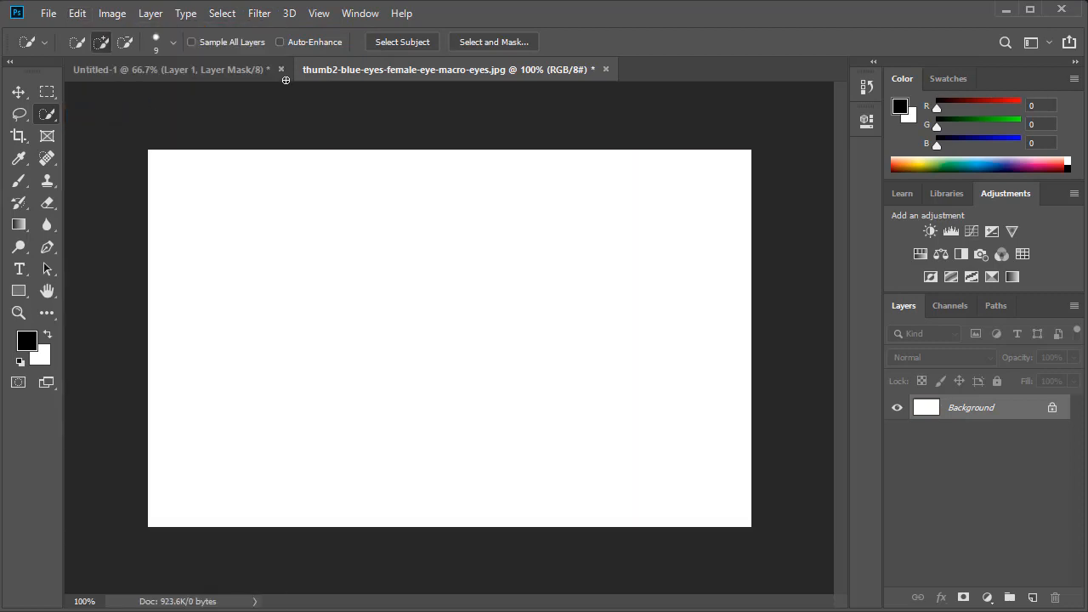
pyautogui.click(606, 69)
pyautogui.click(528, 246)
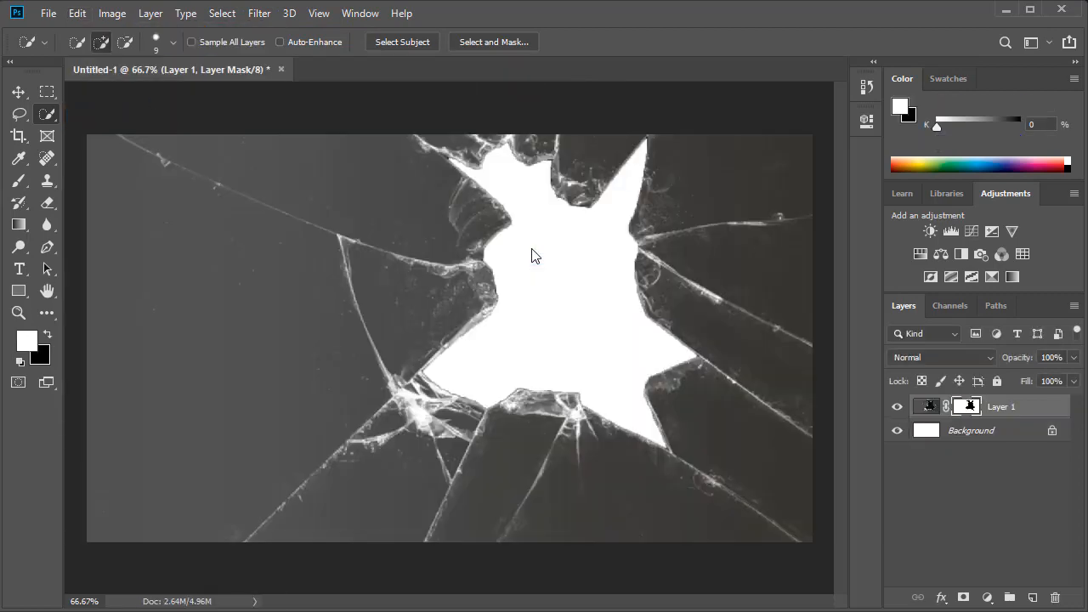
pyautogui.click(79, 14)
pyautogui.click(92, 166)
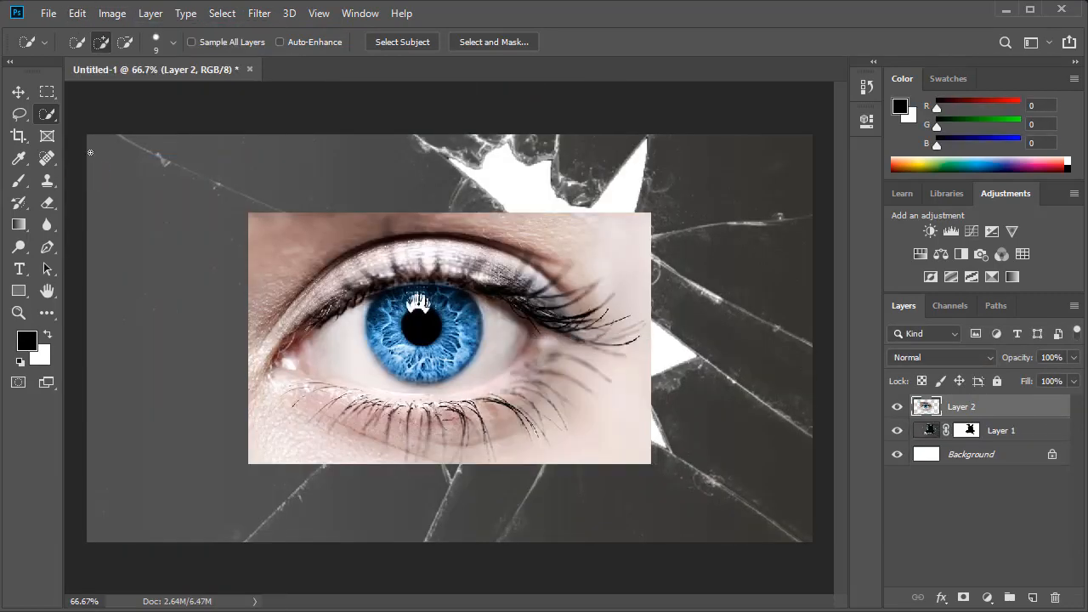
# Step: Place the eye layer beneath the masked glass layer and move it so the iris sits in the hole
pyautogui.click(19, 92)
pyautogui.moveTo(984, 425)
pyautogui.mouseDown()
pyautogui.moveTo(992, 477)
pyautogui.moveTo(995, 428)
pyautogui.moveTo(995, 437)
pyautogui.mouseUp()
pyautogui.moveTo(585, 383); pyautogui.dragTo(735, 321)
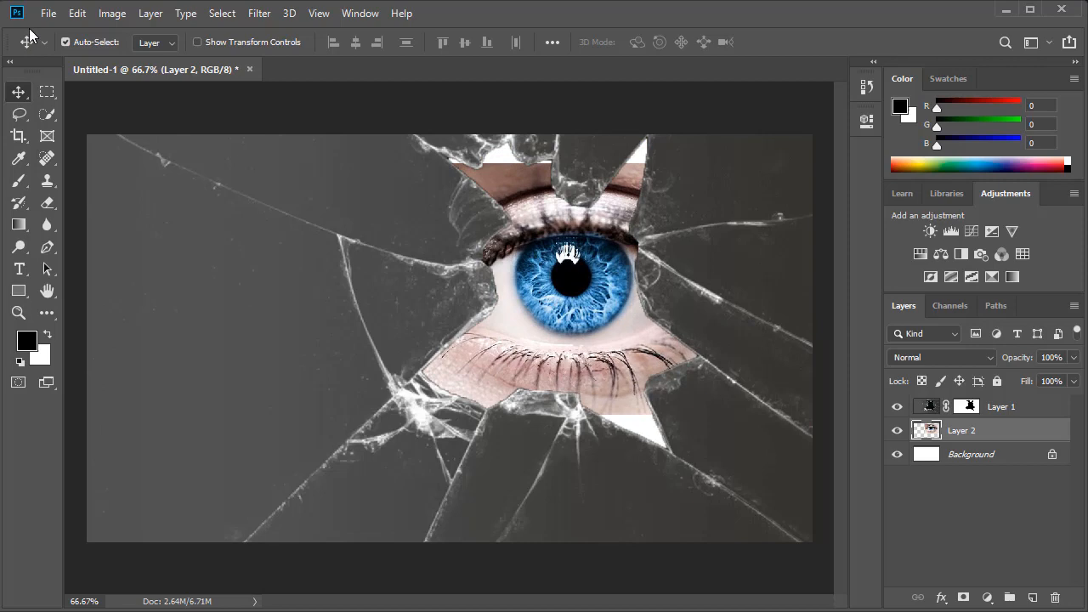
pyautogui.click(78, 14)
pyautogui.click(162, 385)
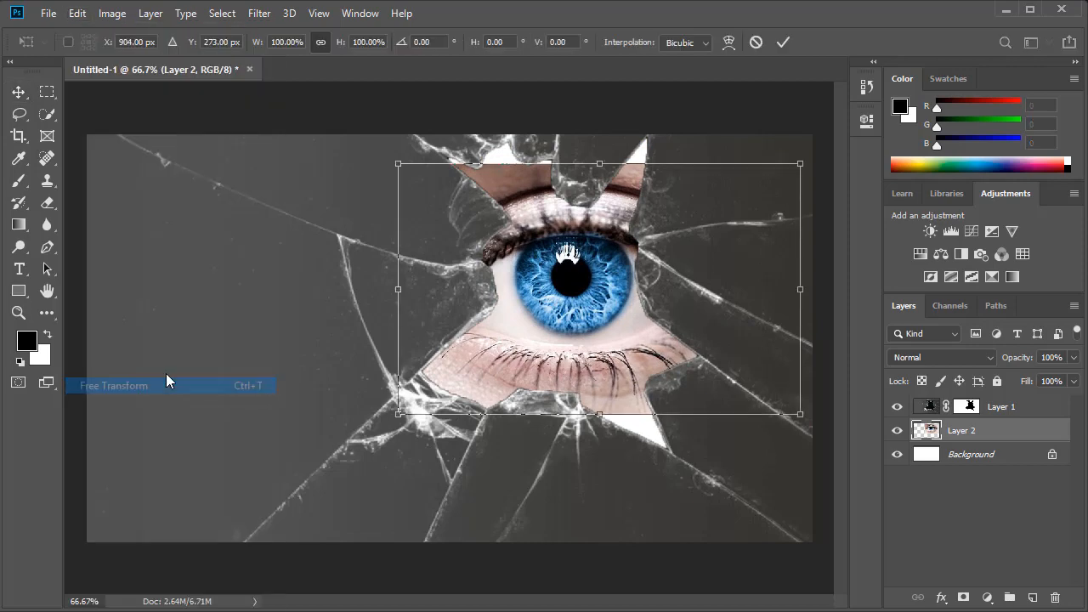
pyautogui.press('Return')
# Step: Free-transform the eye layer to about 116% scale and 30.6° rotation, repositioned to fill the glass hole
pyautogui.click(78, 13)
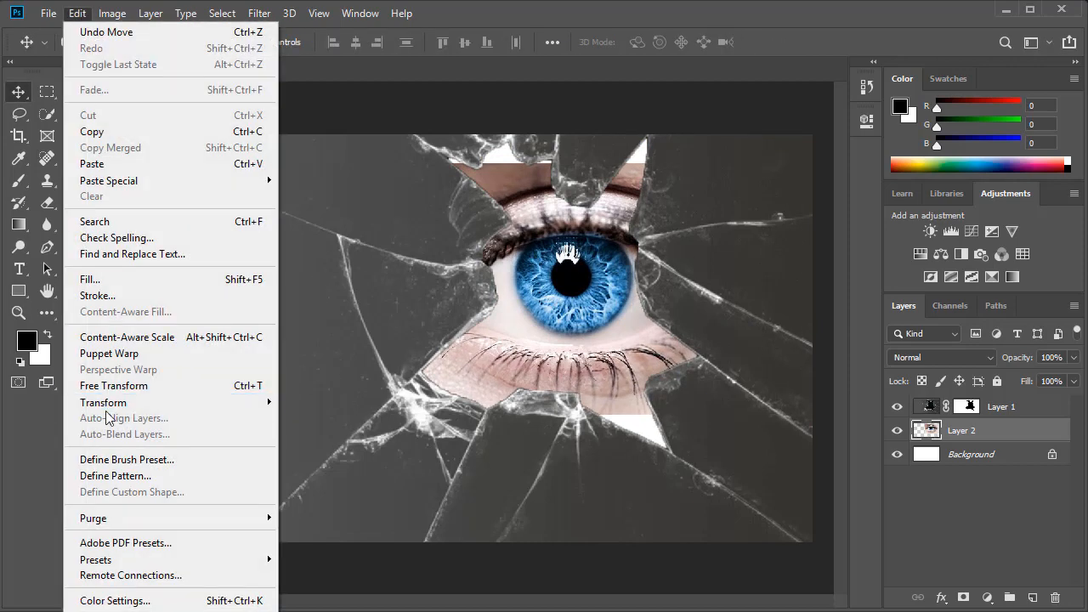
pyautogui.click(111, 384)
pyautogui.moveTo(371, 432); pyautogui.dragTo(325, 298)
pyautogui.moveTo(710, 498); pyautogui.dragTo(727, 566)
pyautogui.moveTo(651, 411); pyautogui.dragTo(640, 392)
pyautogui.moveTo(299, 313)
pyautogui.mouseDown()
pyautogui.moveTo(219, 310)
pyautogui.moveTo(313, 312)
pyautogui.mouseUp()
pyautogui.moveTo(645, 295)
pyautogui.mouseDown()
pyautogui.moveTo(649, 334)
pyautogui.moveTo(648, 312)
pyautogui.mouseUp()
pyautogui.press('Return')
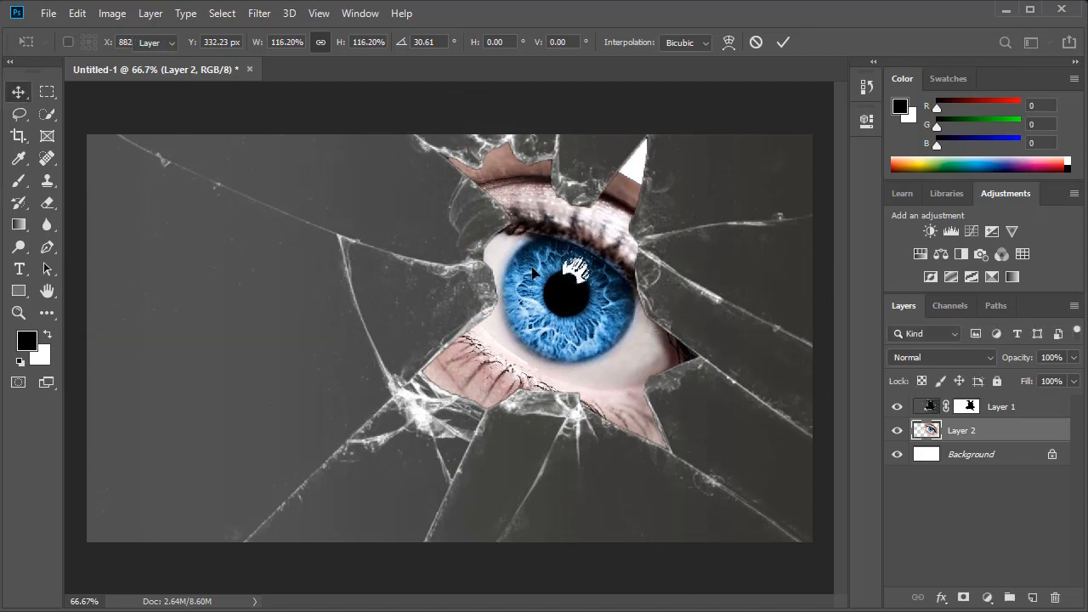
pyautogui.click(77, 13)
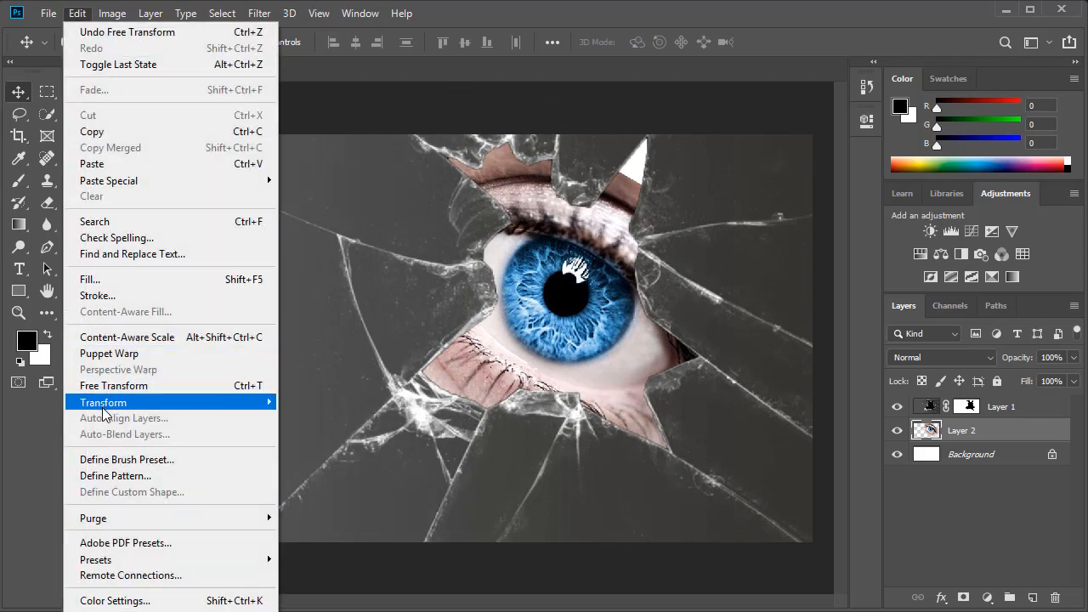
pyautogui.click(120, 337)
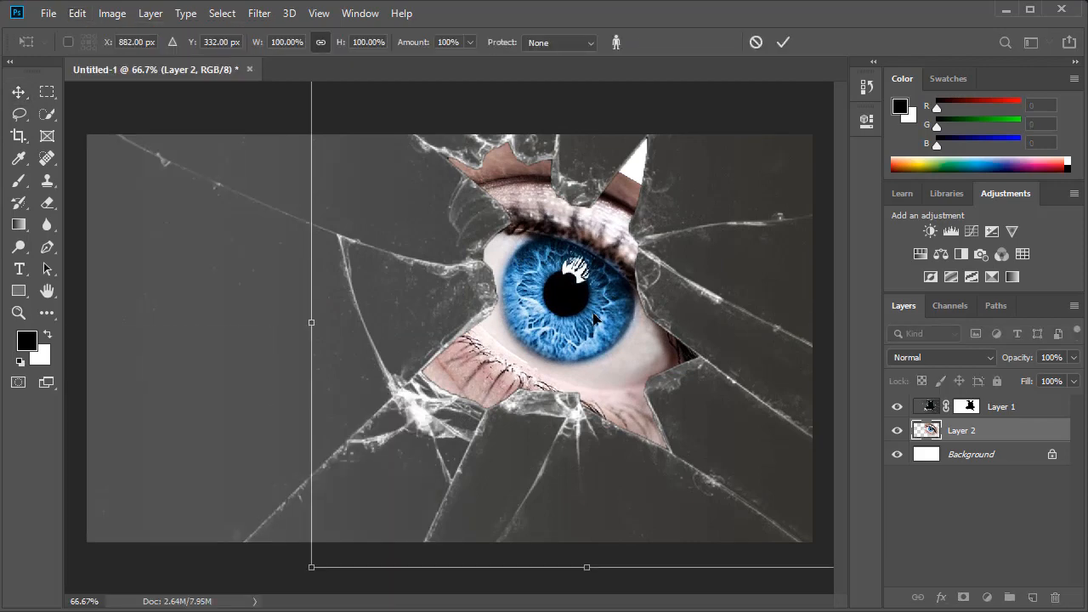
pyautogui.hotkey('ctrl', '-')
pyautogui.moveTo(763, 132); pyautogui.dragTo(825, 77)
pyautogui.press('Return')
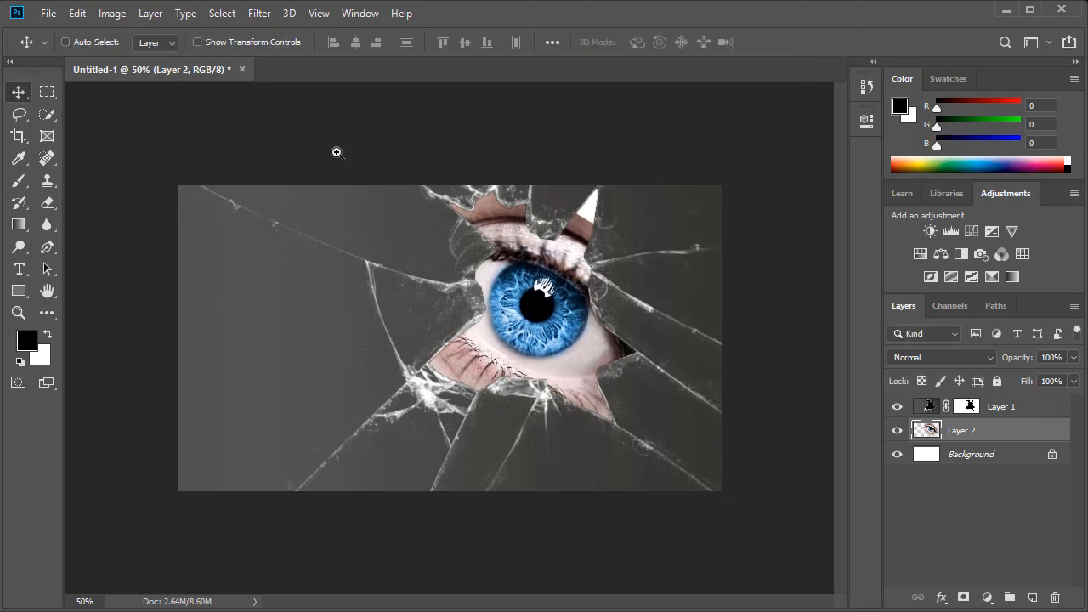
# Step: Extend the skin past the eye photo's upper-right edge with the Clone Stamp, hiding the glass layer while painting and showing it again
pyautogui.moveTo(337, 152); pyautogui.dragTo(779, 476)
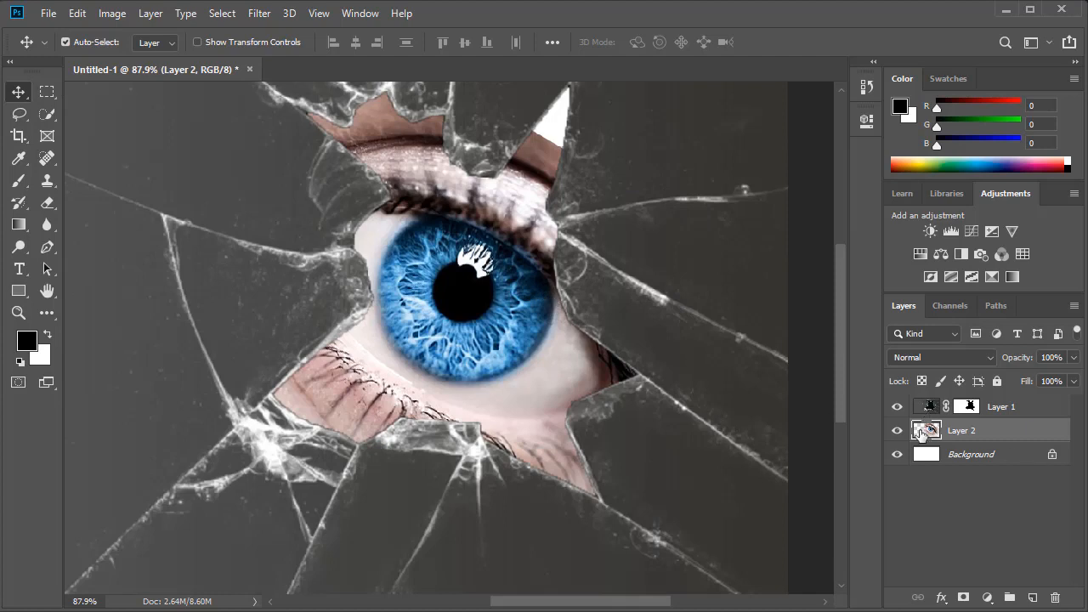
pyautogui.click(897, 408)
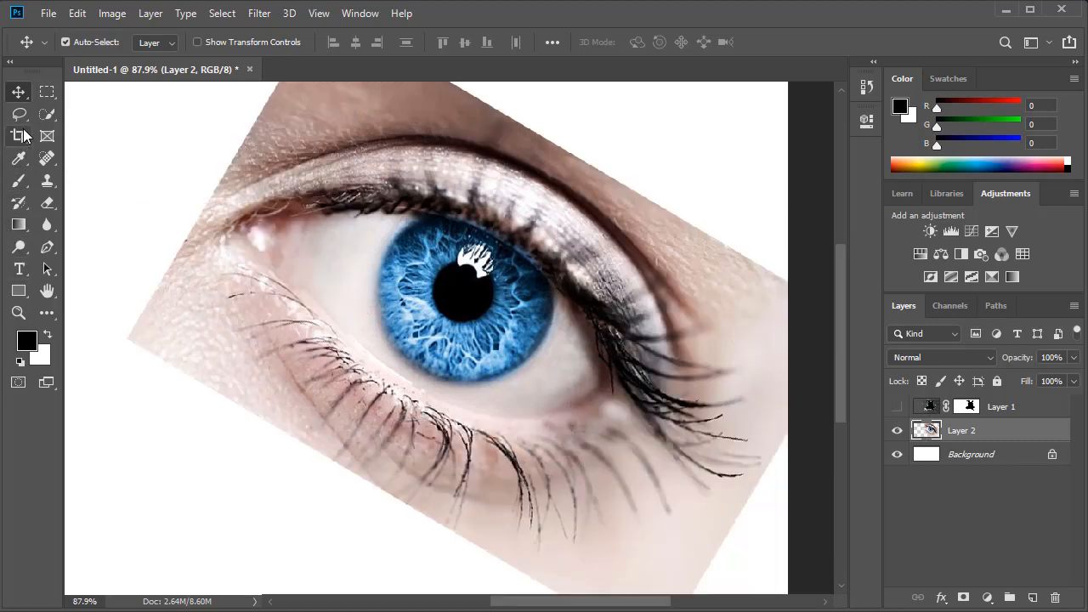
pyautogui.click(47, 181)
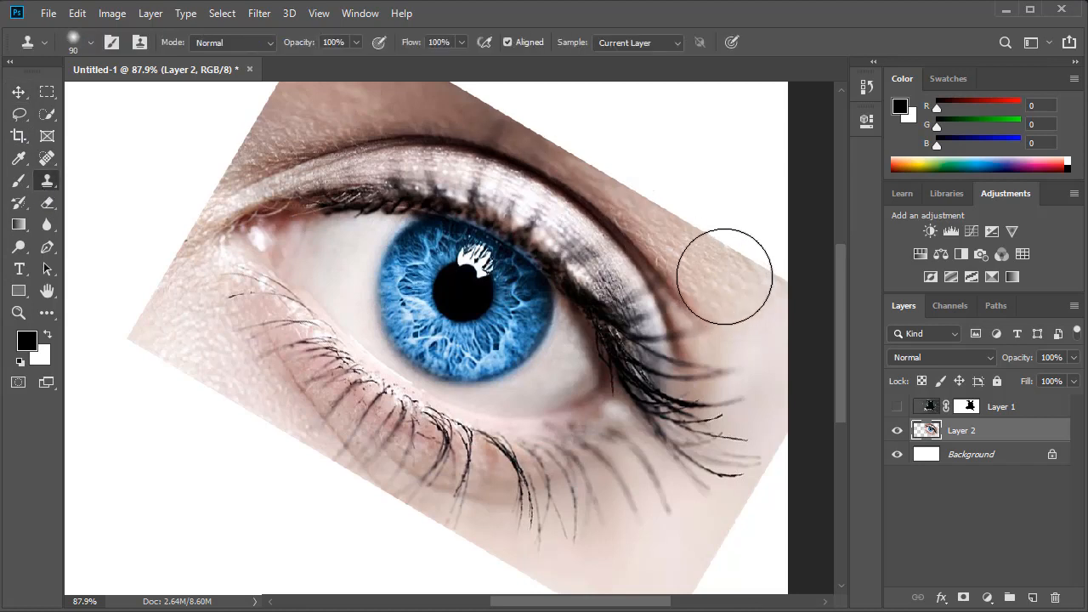
pyautogui.press('[')
pyautogui.press('[')
pyautogui.press('[')
pyautogui.press('[')
pyautogui.moveTo(711, 261)
pyautogui.mouseDown()
pyautogui.moveTo(666, 213)
pyautogui.moveTo(741, 235)
pyautogui.moveTo(634, 165)
pyautogui.moveTo(678, 221)
pyautogui.moveTo(726, 199)
pyautogui.moveTo(692, 209)
pyautogui.moveTo(601, 151)
pyautogui.moveTo(571, 145)
pyautogui.moveTo(532, 107)
pyautogui.moveTo(421, 92)
pyautogui.moveTo(527, 91)
pyautogui.moveTo(461, 89)
pyautogui.mouseUp()
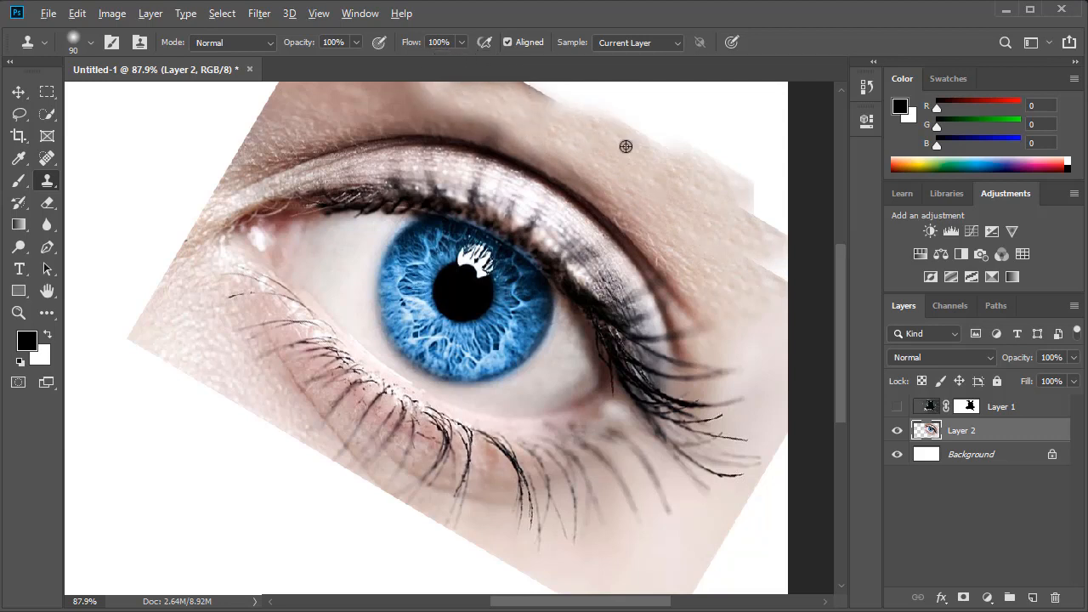
pyautogui.moveTo(724, 176)
pyautogui.mouseDown()
pyautogui.moveTo(560, 92)
pyautogui.moveTo(498, 83)
pyautogui.moveTo(751, 221)
pyautogui.moveTo(834, 314)
pyautogui.mouseUp()
pyautogui.click(895, 408)
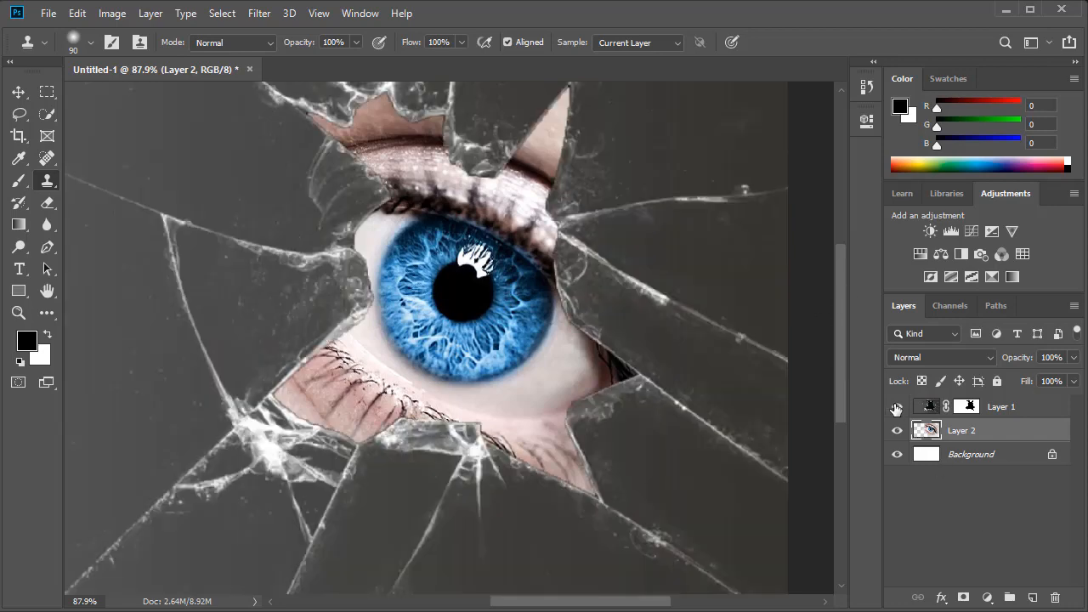
pyautogui.click(17, 93)
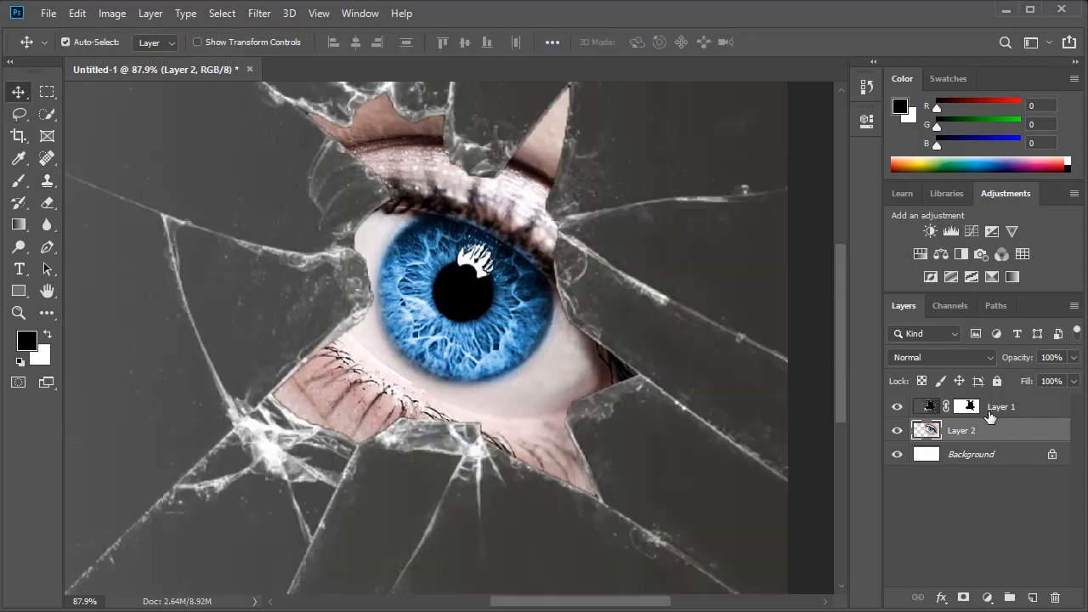
pyautogui.hotkey('ctrl', '-')
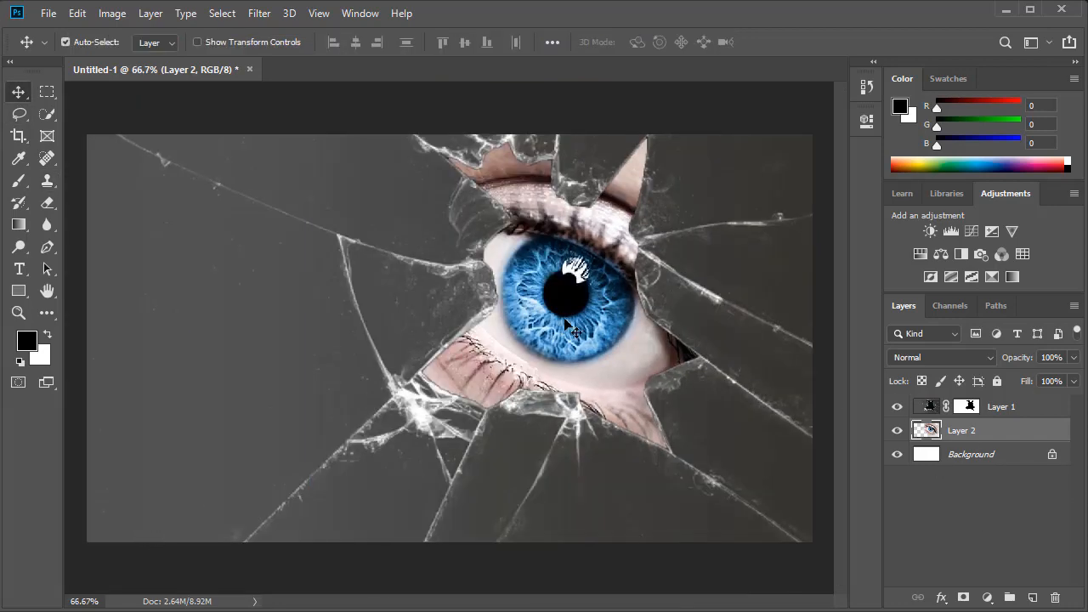
# Step: Free-transform the eye layer, scaling it down slightly and shifting it so the eye stays framed in the glass hole
pyautogui.click(80, 12)
pyautogui.click(138, 386)
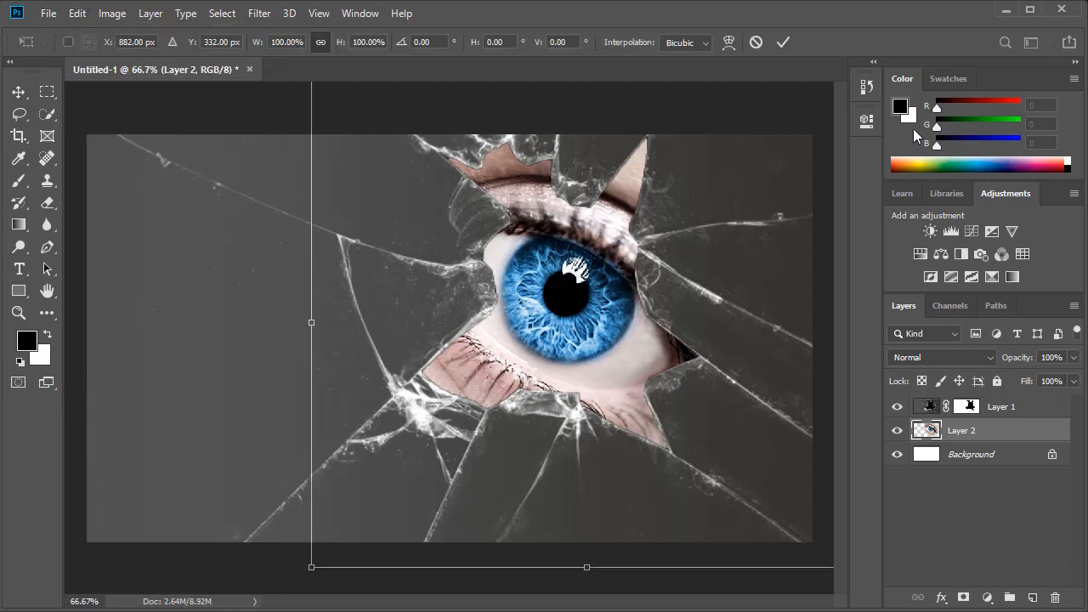
pyautogui.moveTo(312, 568); pyautogui.dragTo(355, 529)
pyautogui.moveTo(621, 291); pyautogui.dragTo(606, 310)
pyautogui.press('Return')
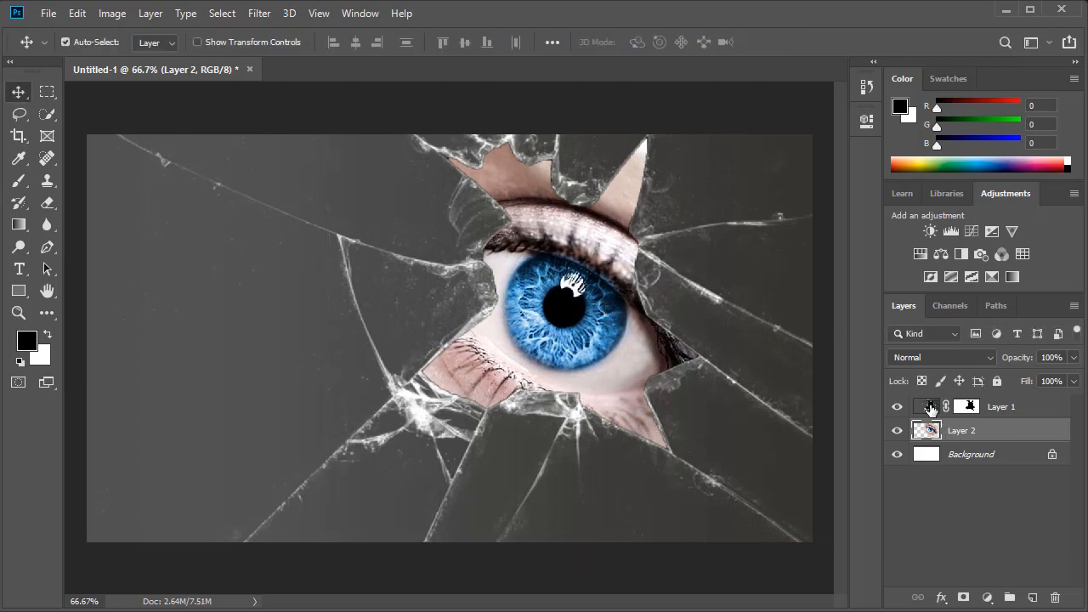
# Step: Darken the glass with a Levels adjustment clipped to its layer, with black input 0, midtones 0.45 and white input 255
pyautogui.click(931, 409)
pyautogui.click(989, 599)
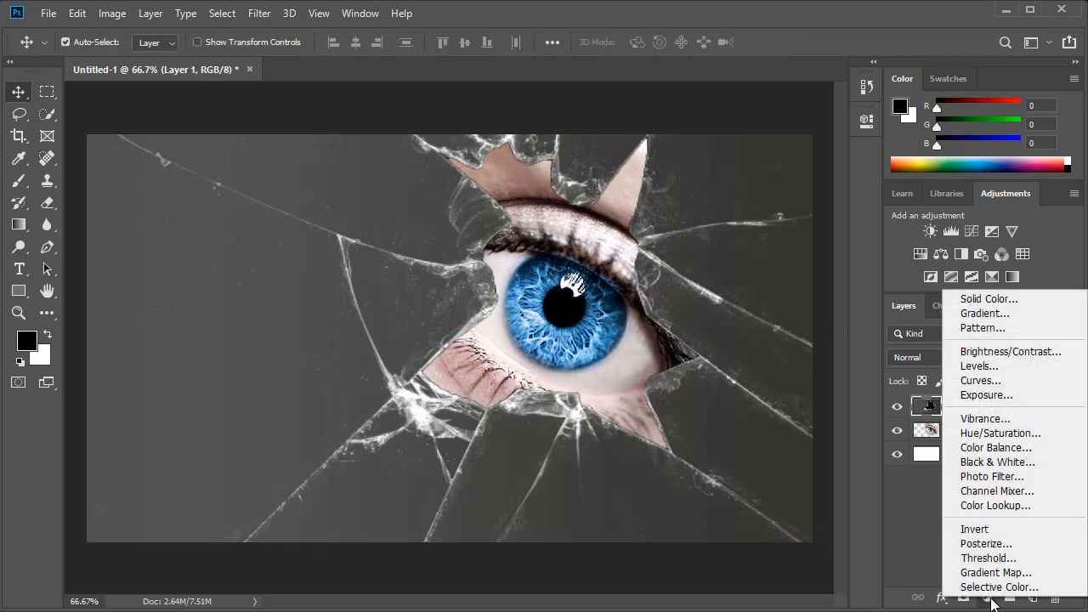
pyautogui.click(988, 367)
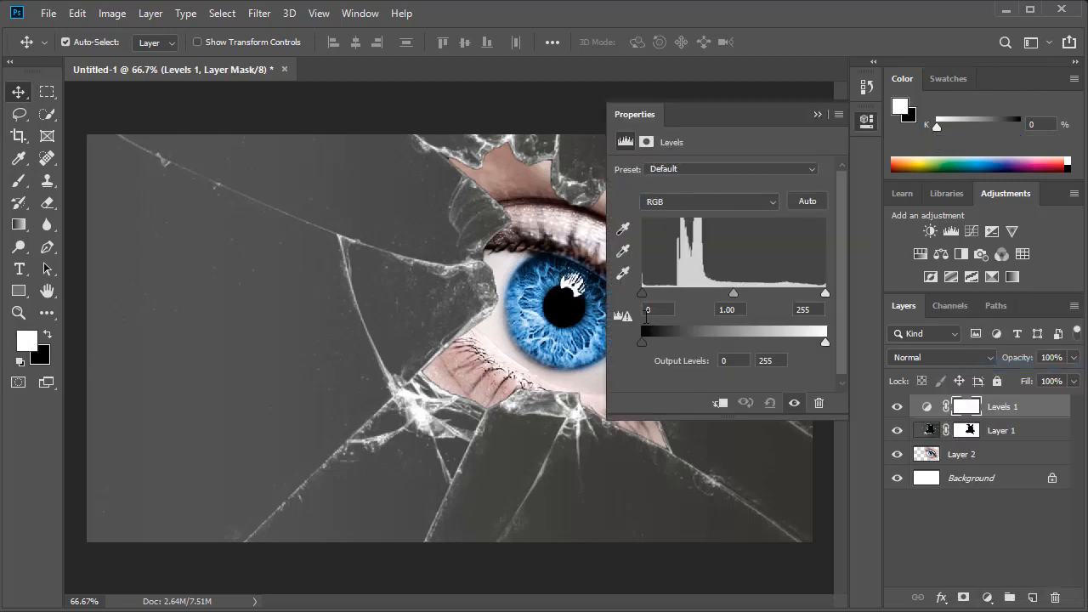
pyautogui.click(718, 405)
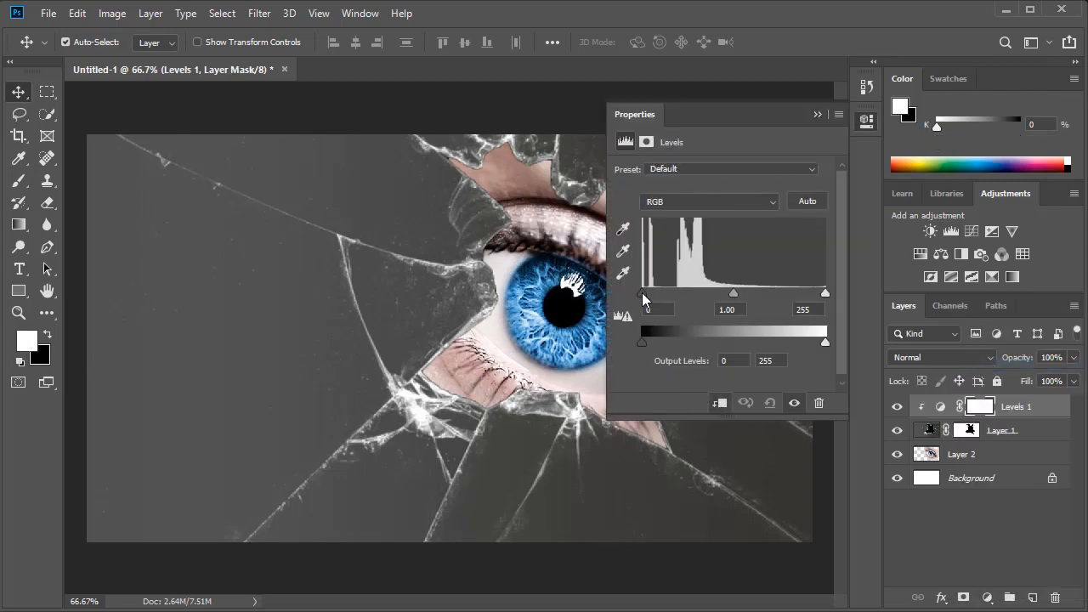
pyautogui.moveTo(642, 294); pyautogui.dragTo(674, 303)
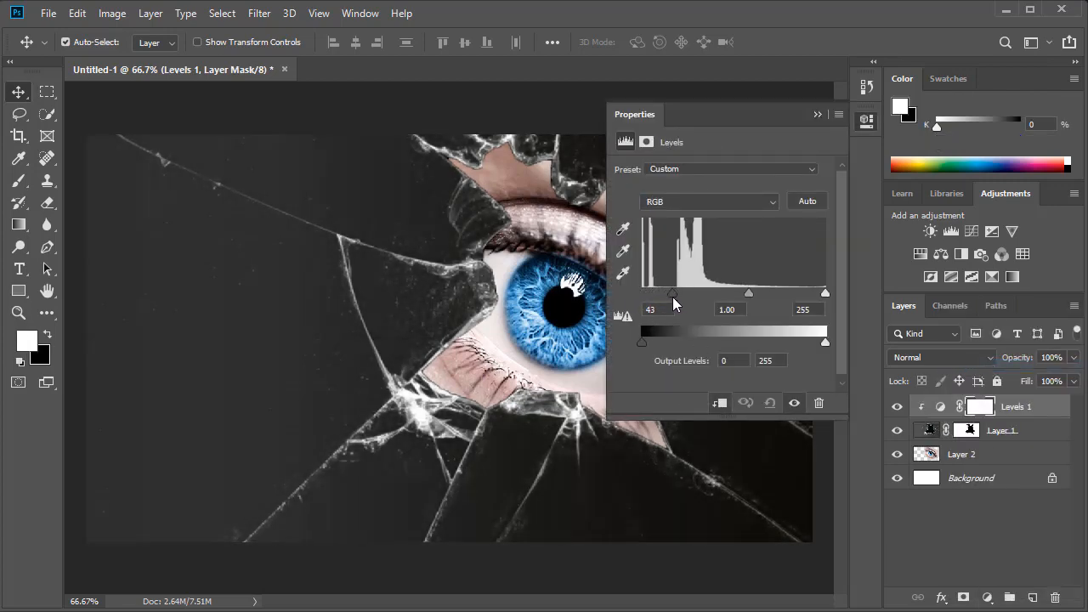
pyautogui.moveTo(756, 292); pyautogui.dragTo(761, 294)
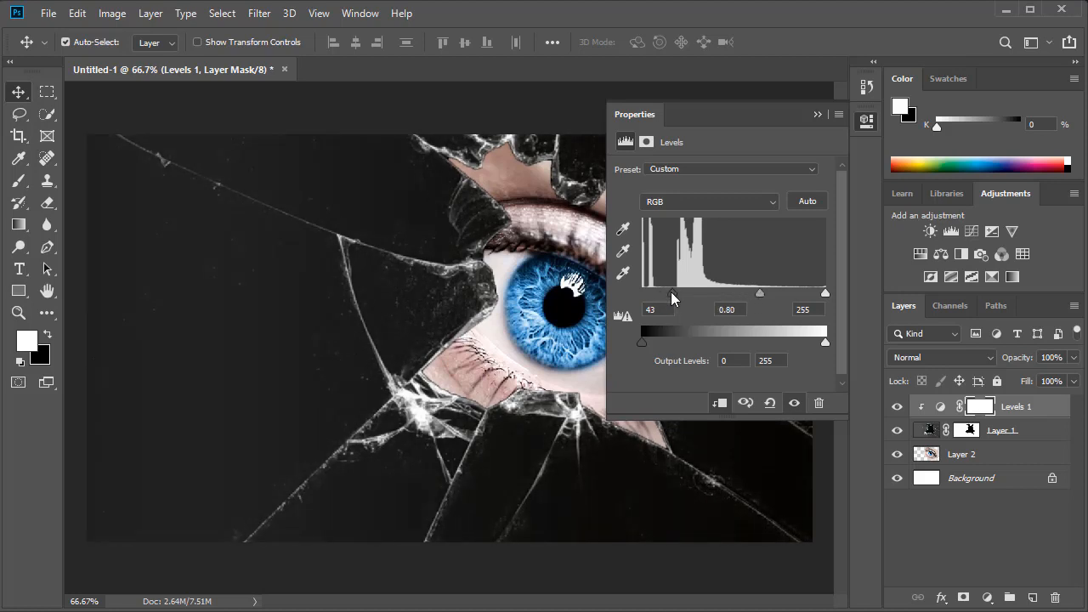
pyautogui.moveTo(672, 294); pyautogui.dragTo(641, 294)
pyautogui.moveTo(746, 294); pyautogui.dragTo(778, 295)
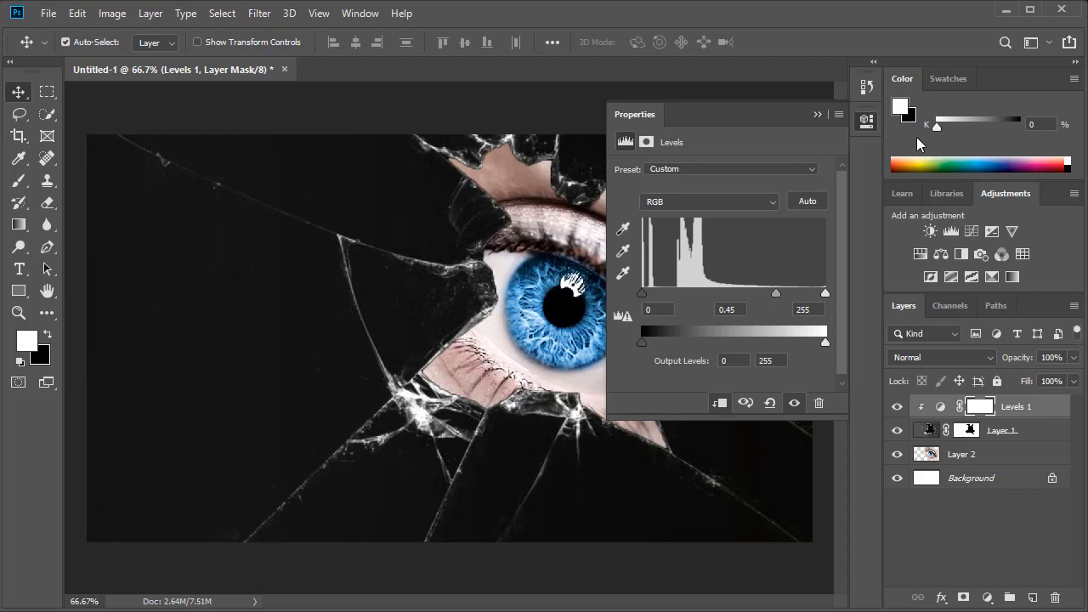
pyautogui.click(866, 121)
# Step: Desaturate the eye layer with a clipped Black & White adjustment, raising the Greens slightly above the default
pyautogui.click(952, 455)
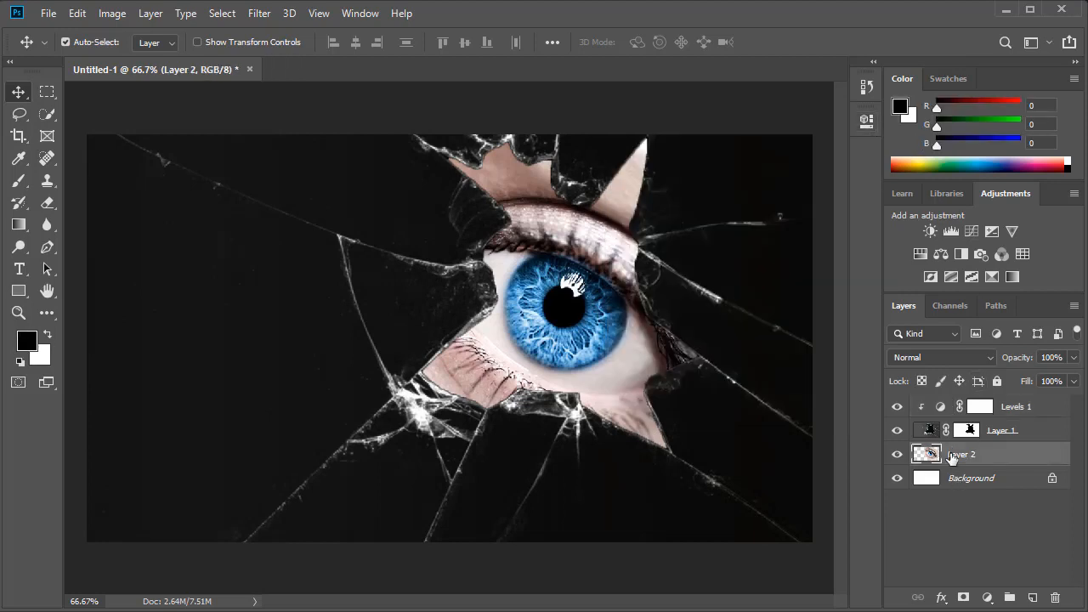
pyautogui.click(985, 598)
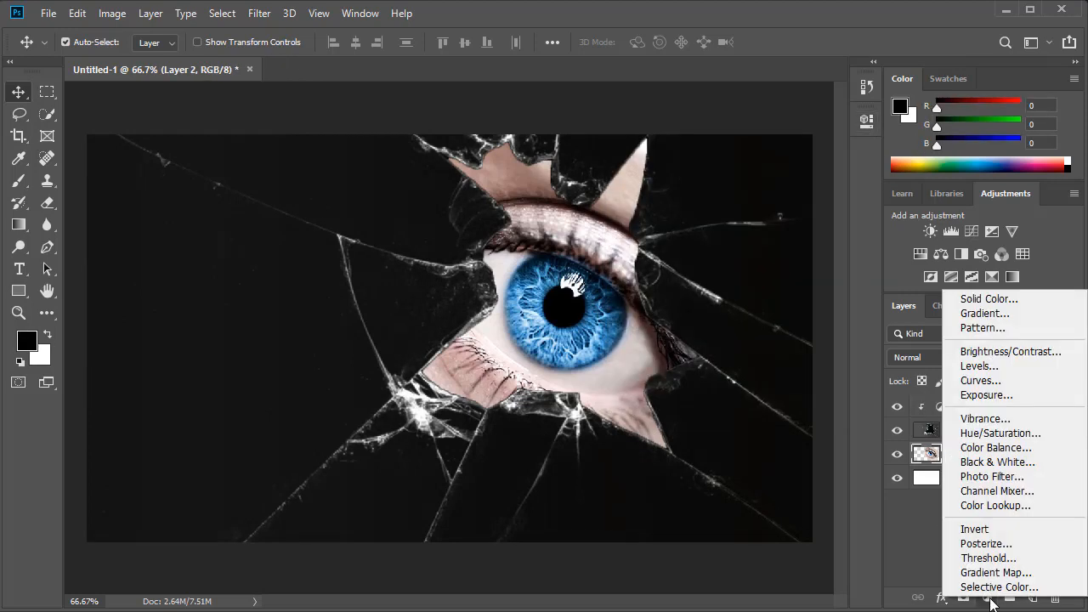
pyautogui.click(1017, 452)
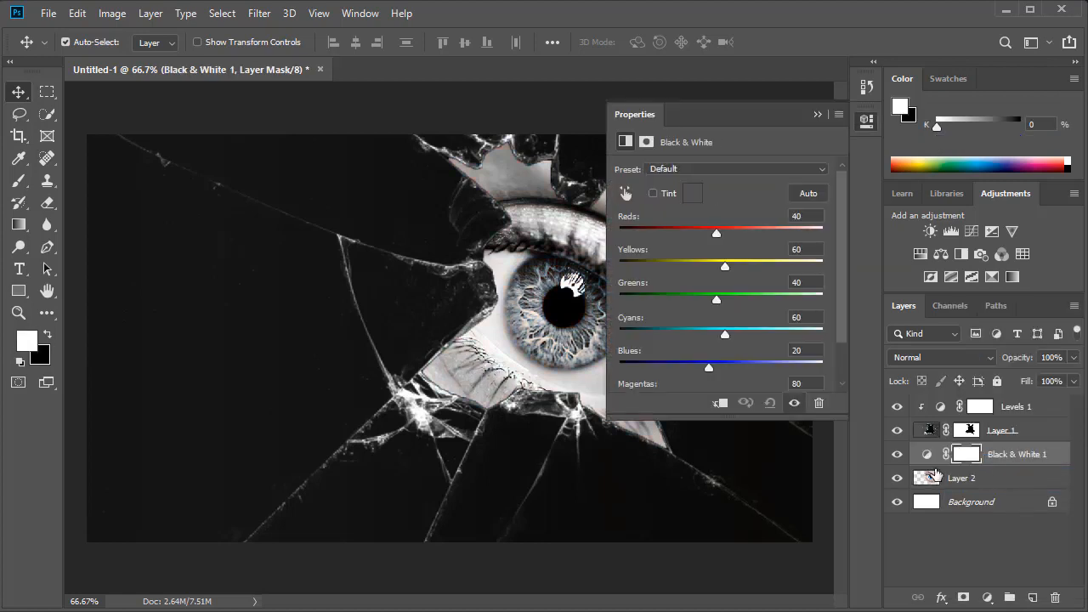
pyautogui.click(719, 405)
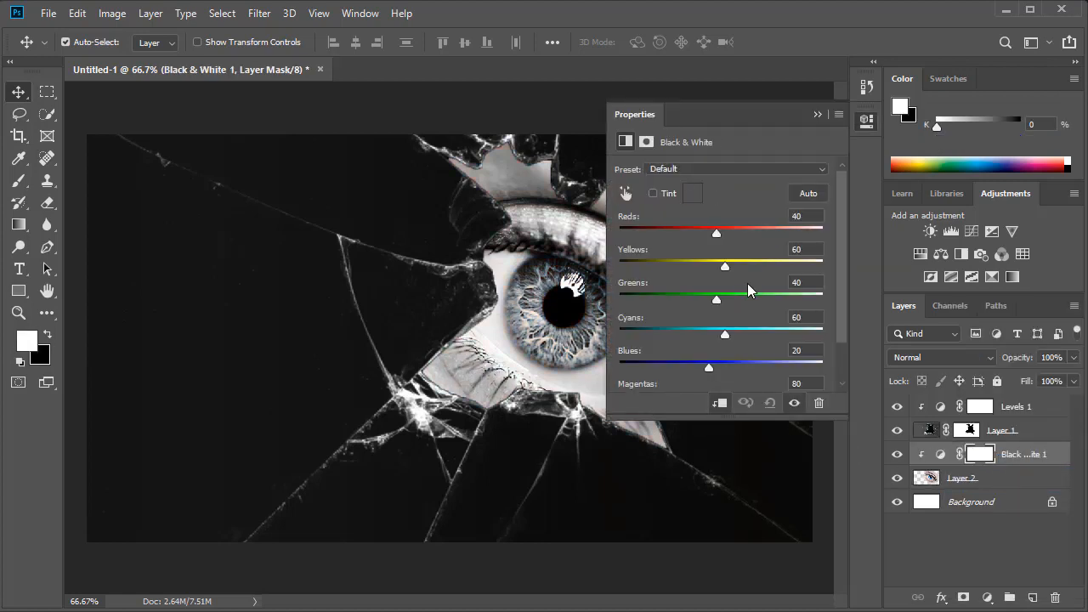
pyautogui.moveTo(717, 300); pyautogui.dragTo(733, 303)
pyautogui.click(866, 126)
pyautogui.click(950, 529)
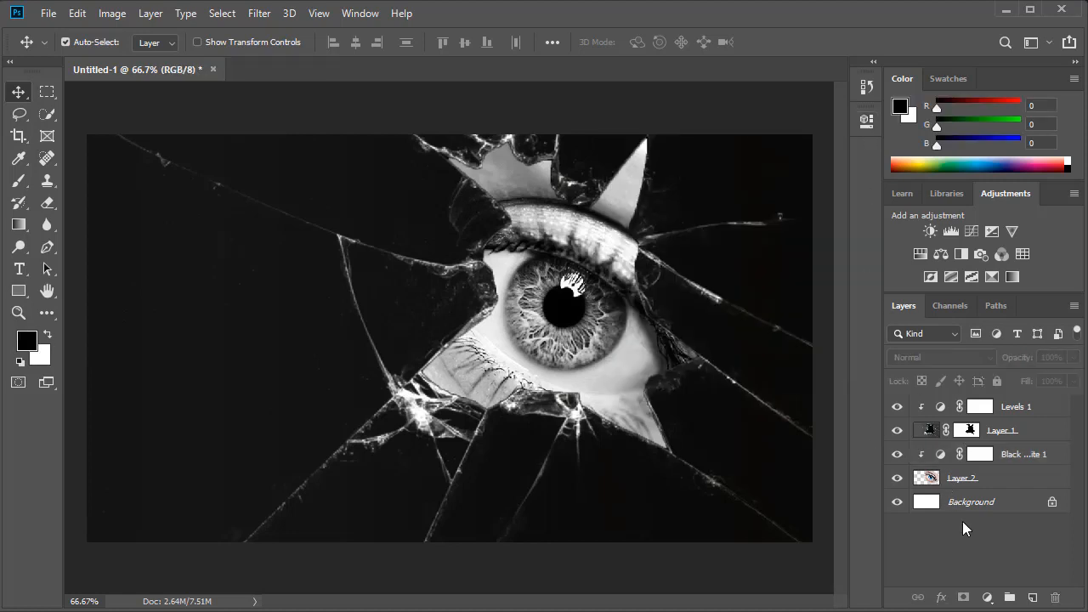
# Step: Add an empty layer above all the others and set the foreground colour to pure red, RGB 255, 0, 0
pyautogui.click(1030, 599)
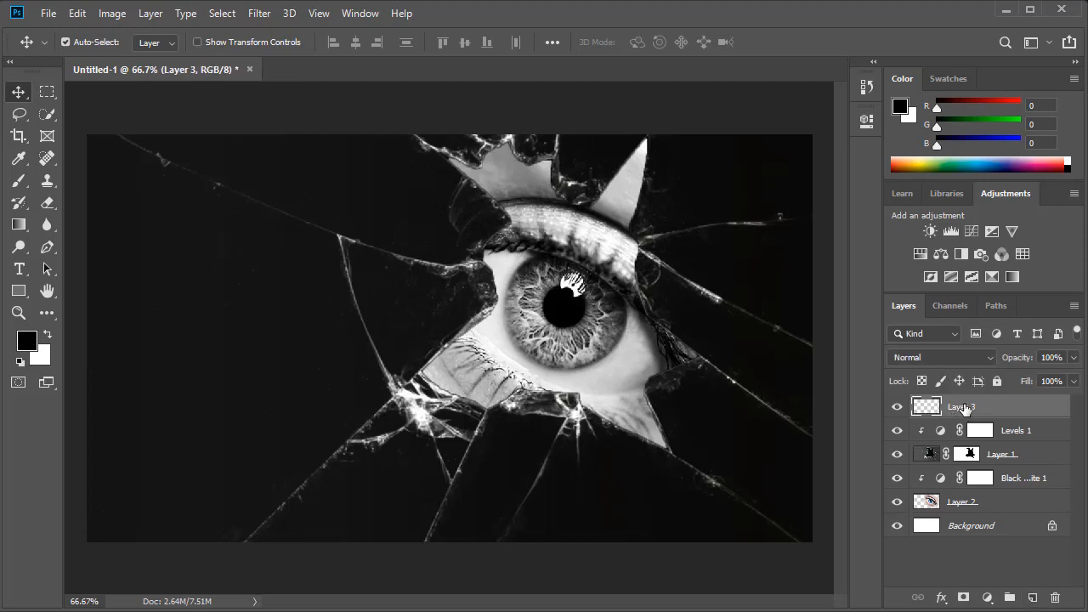
pyautogui.click(19, 181)
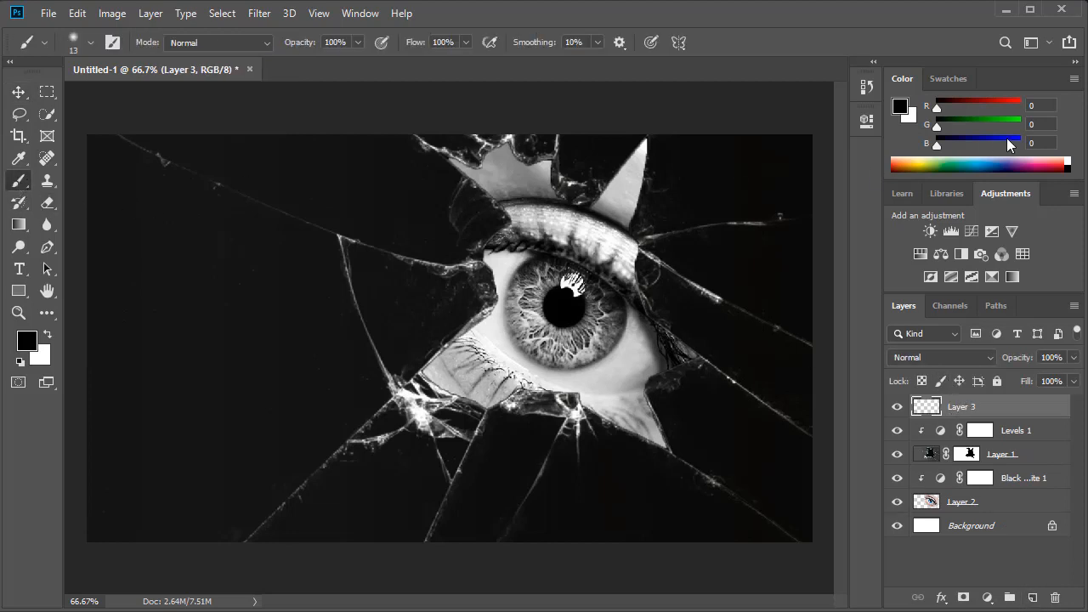
pyautogui.moveTo(1013, 102); pyautogui.dragTo(1047, 108)
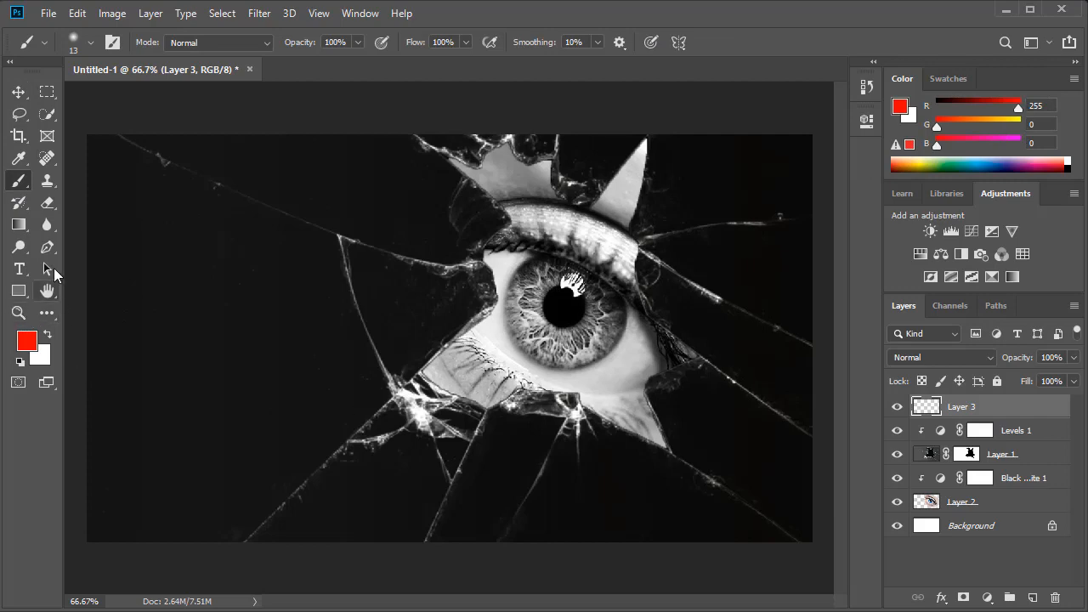
pyautogui.click(18, 313)
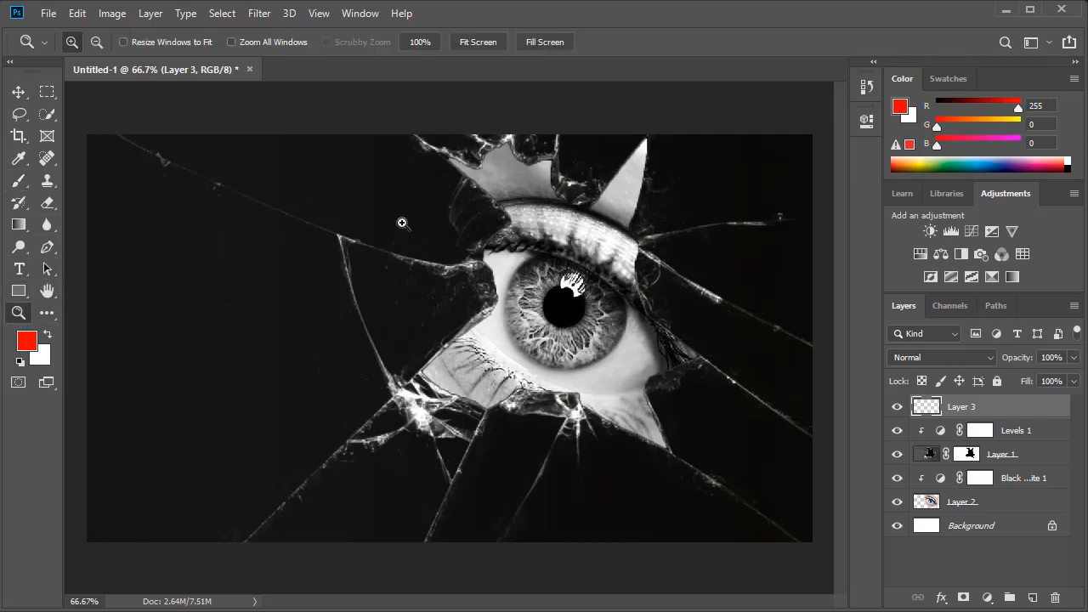
pyautogui.moveTo(404, 223); pyautogui.dragTo(715, 421)
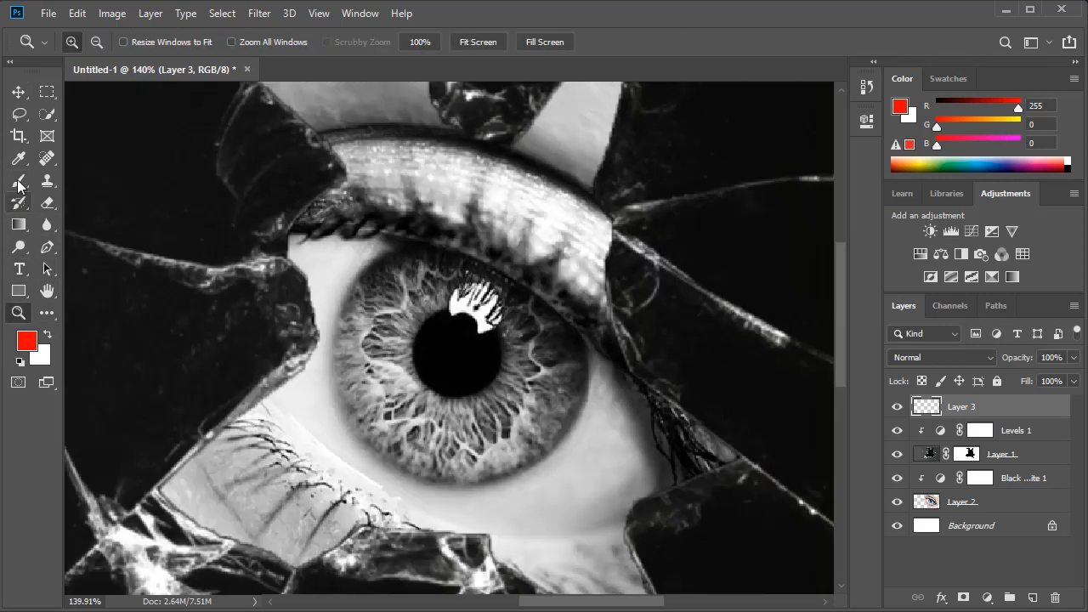
# Step: Try painting the iris red with a 105 px brush at 0% hardness, and undo the stroke
pyautogui.click(19, 181)
pyautogui.click(91, 42)
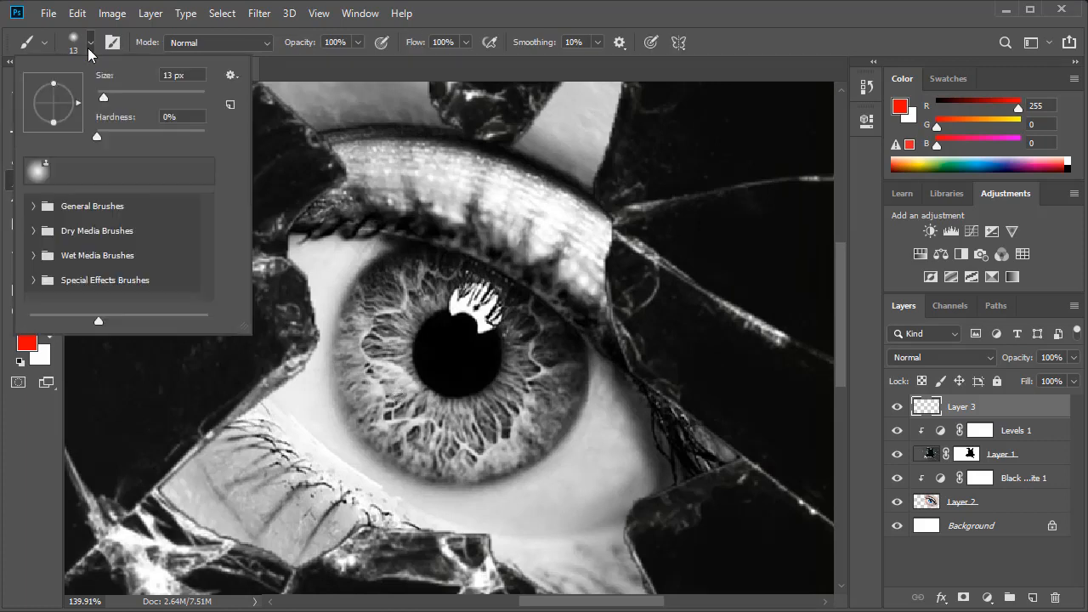
pyautogui.moveTo(103, 97); pyautogui.dragTo(118, 97)
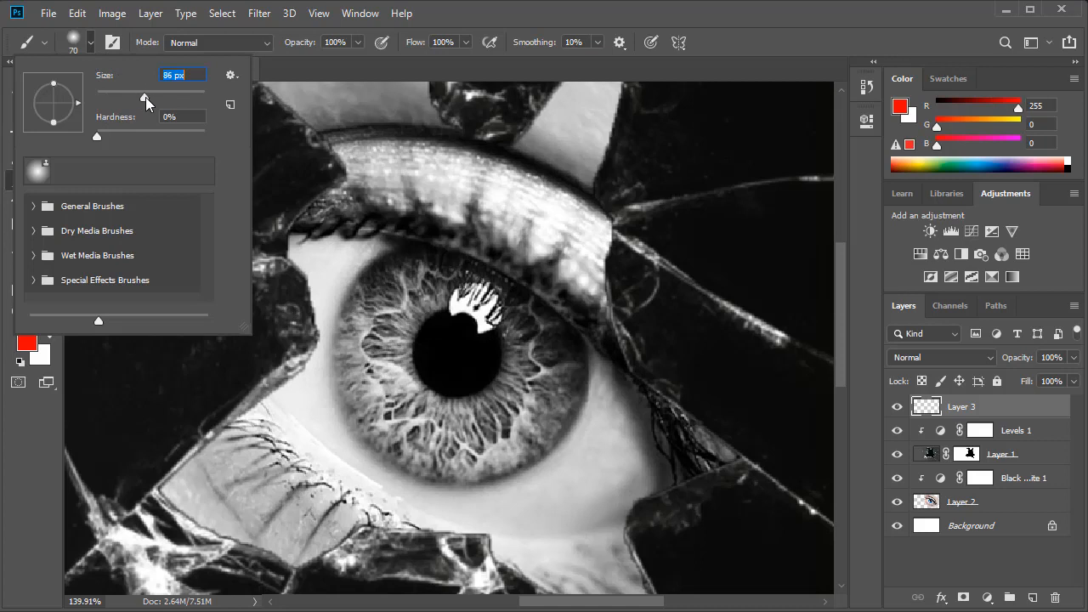
pyautogui.moveTo(146, 97); pyautogui.dragTo(151, 88)
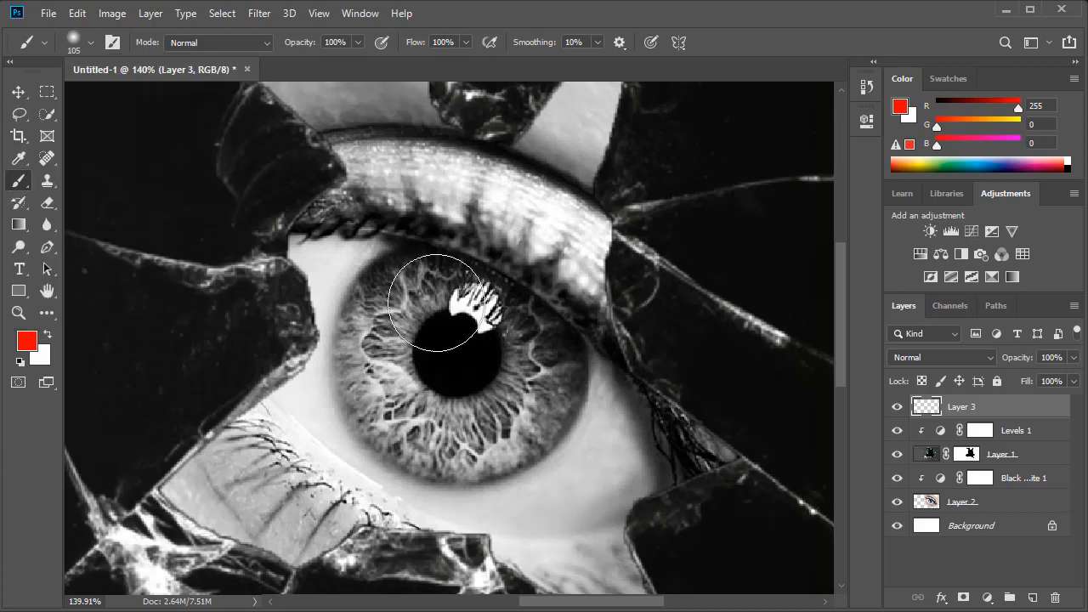
pyautogui.moveTo(436, 302)
pyautogui.mouseDown()
pyautogui.moveTo(429, 289)
pyautogui.moveTo(413, 316)
pyautogui.moveTo(418, 383)
pyautogui.moveTo(441, 425)
pyautogui.mouseUp()
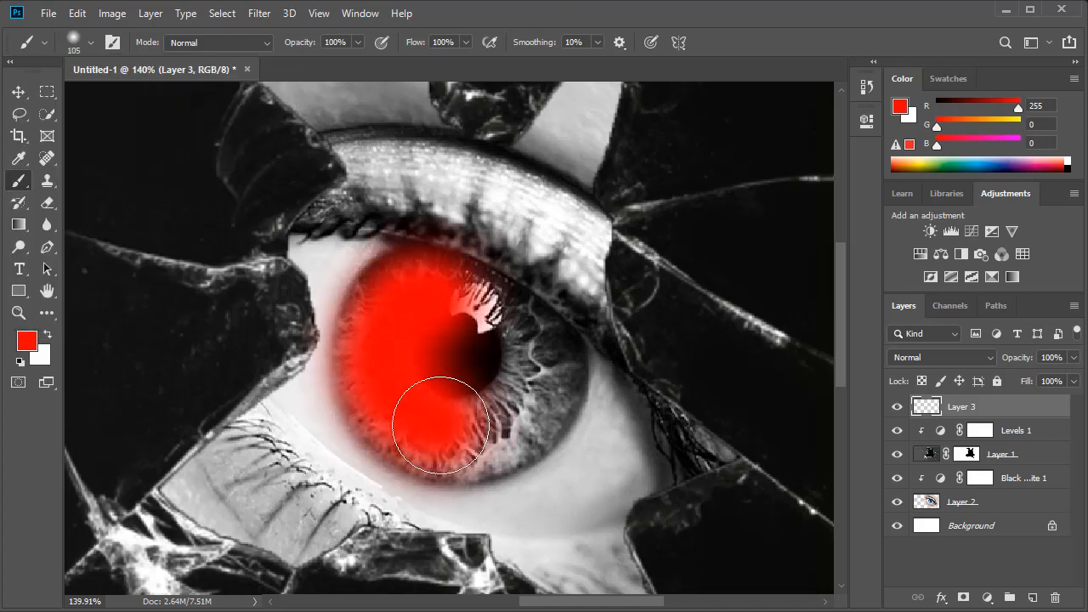
pyautogui.click(77, 14)
pyautogui.click(119, 28)
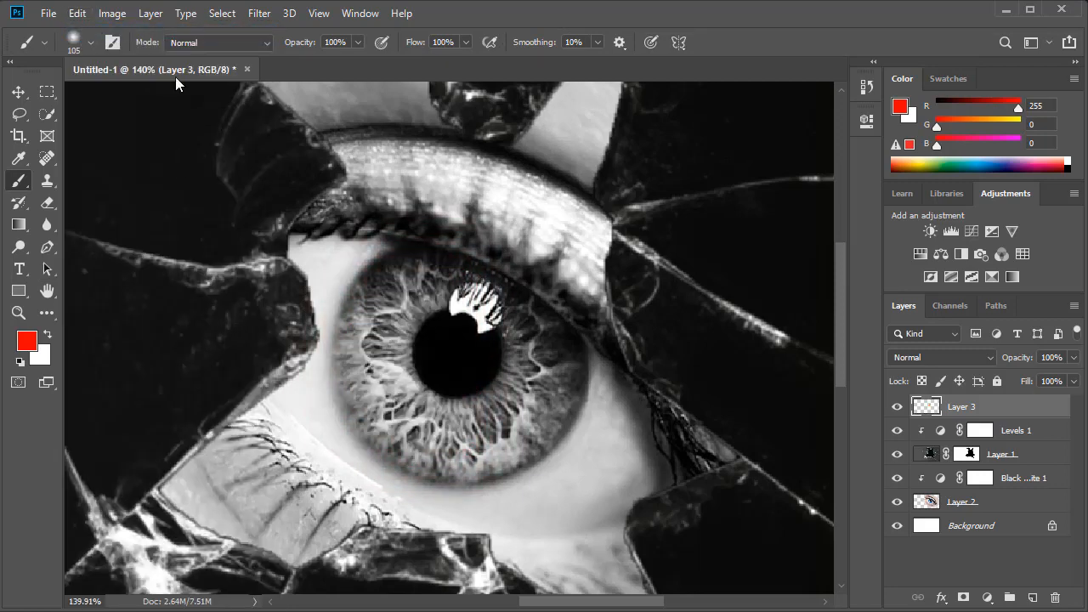
# Step: Paint the whole iris red with an 88 px brush at 62% hardness, and set the red layer's blend mode to Overlay
pyautogui.click(90, 43)
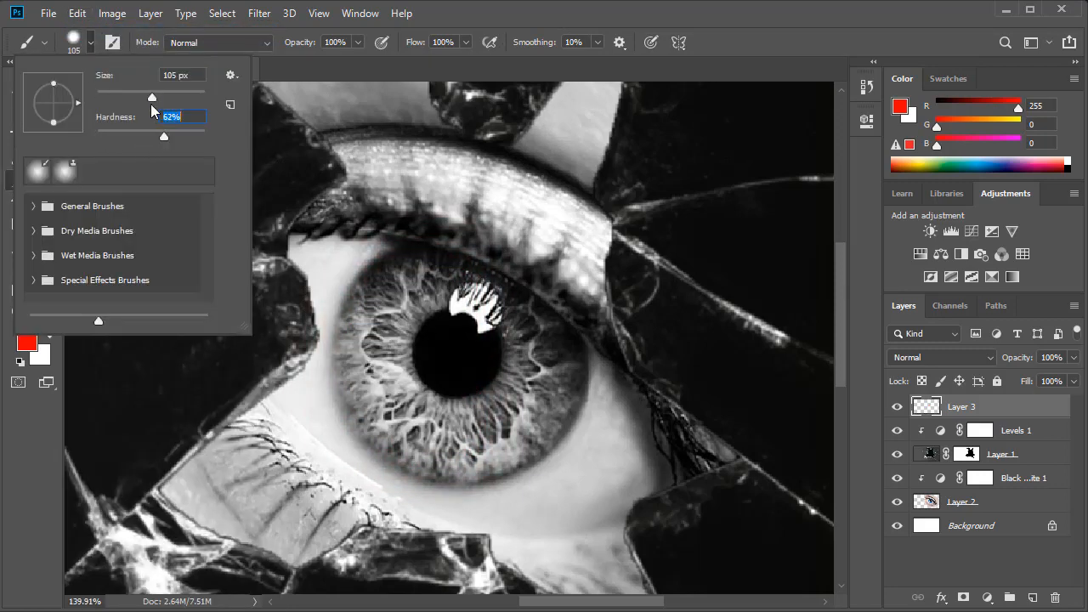
pyautogui.moveTo(152, 98); pyautogui.dragTo(144, 93)
pyautogui.click(632, 4)
pyautogui.moveTo(436, 309)
pyautogui.mouseDown()
pyautogui.moveTo(405, 309)
pyautogui.moveTo(388, 360)
pyautogui.moveTo(393, 385)
pyautogui.moveTo(432, 424)
pyautogui.moveTo(503, 418)
pyautogui.moveTo(527, 403)
pyautogui.moveTo(535, 364)
pyautogui.moveTo(473, 315)
pyautogui.moveTo(411, 301)
pyautogui.moveTo(388, 320)
pyautogui.moveTo(385, 357)
pyautogui.moveTo(402, 411)
pyautogui.moveTo(453, 442)
pyautogui.moveTo(517, 416)
pyautogui.moveTo(533, 398)
pyautogui.moveTo(539, 354)
pyautogui.moveTo(432, 298)
pyautogui.mouseUp()
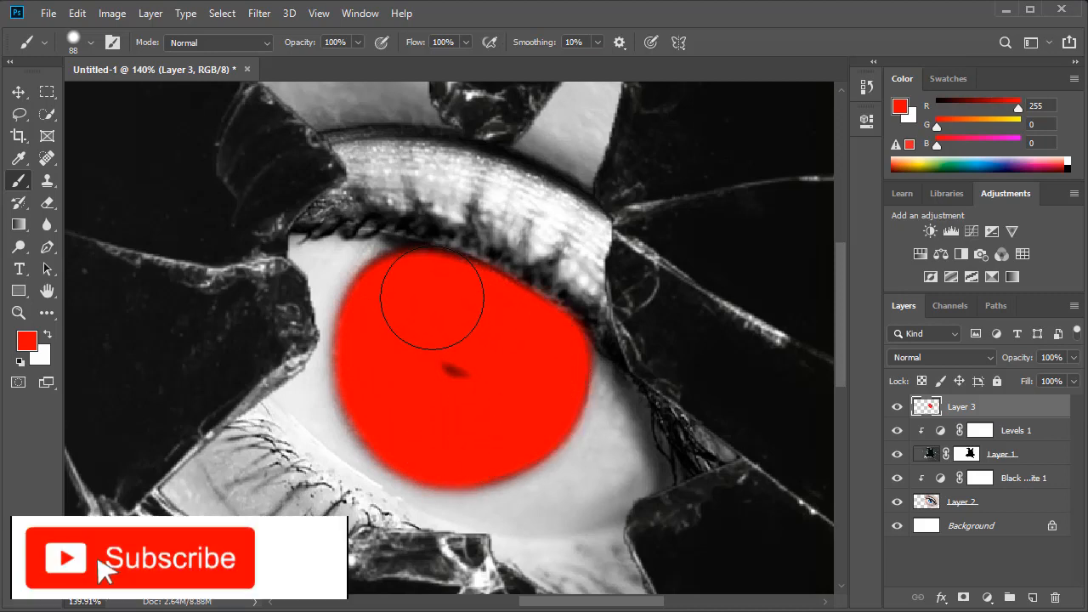
pyautogui.moveTo(462, 360); pyautogui.dragTo(437, 359)
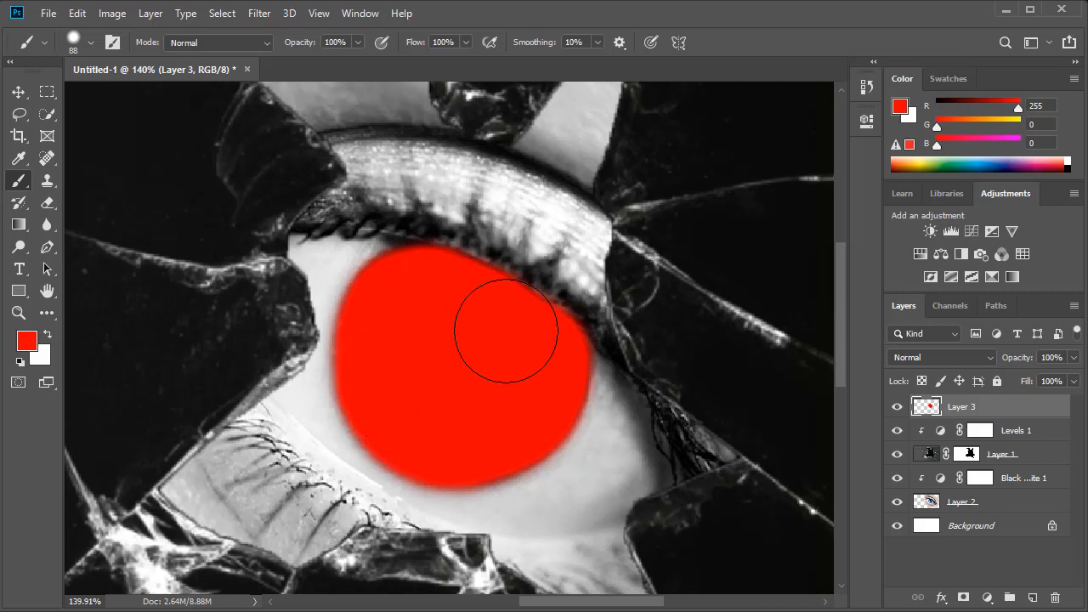
pyautogui.click(923, 358)
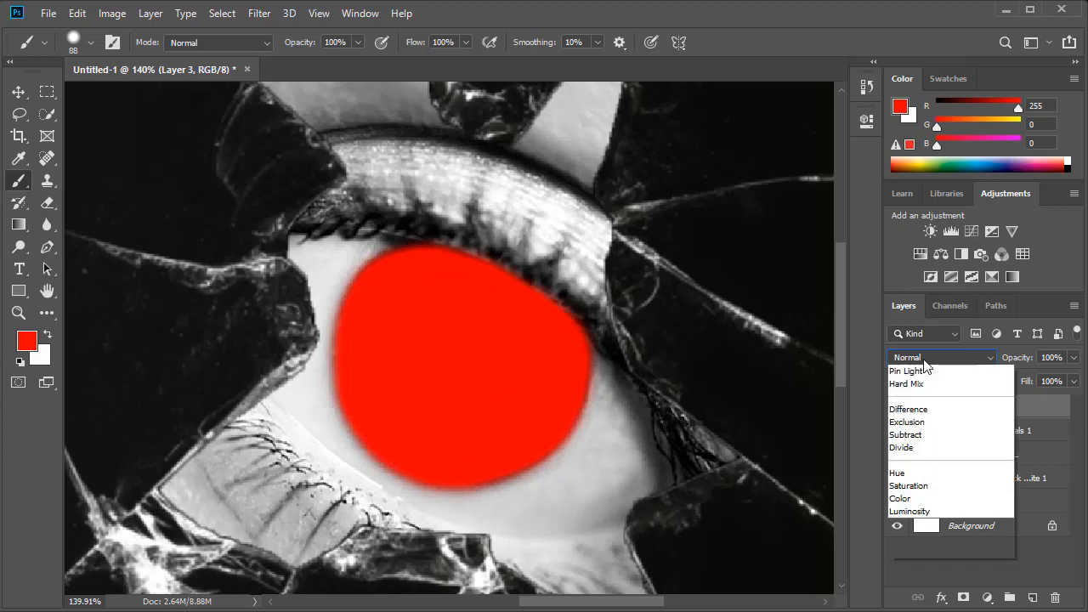
pyautogui.click(925, 564)
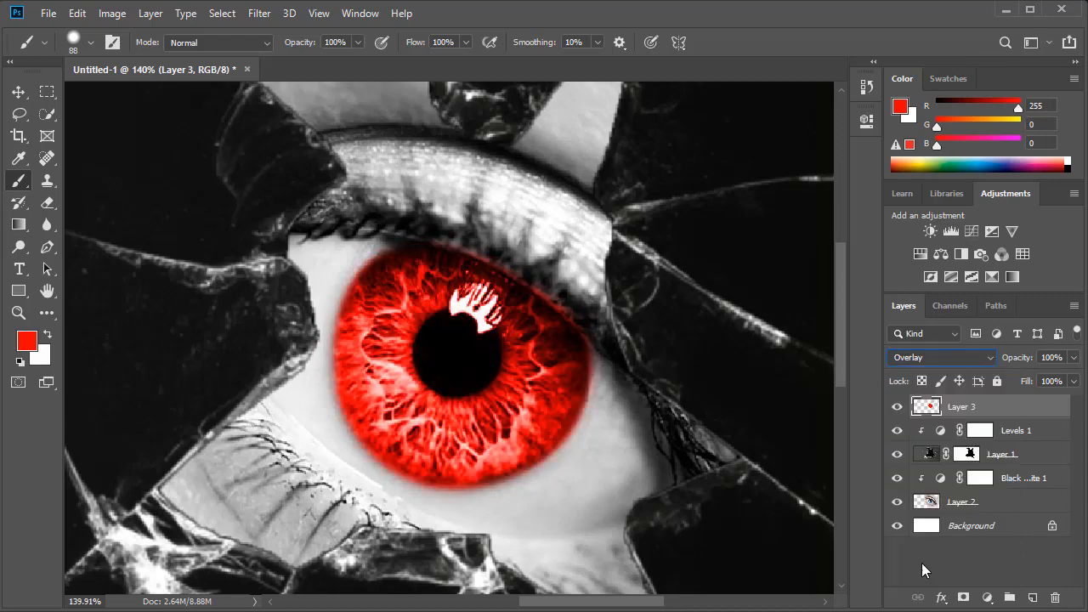
# Step: Erase the red spill along the eyelid and around the iris with a softened 47 px eraser
pyautogui.click(47, 203)
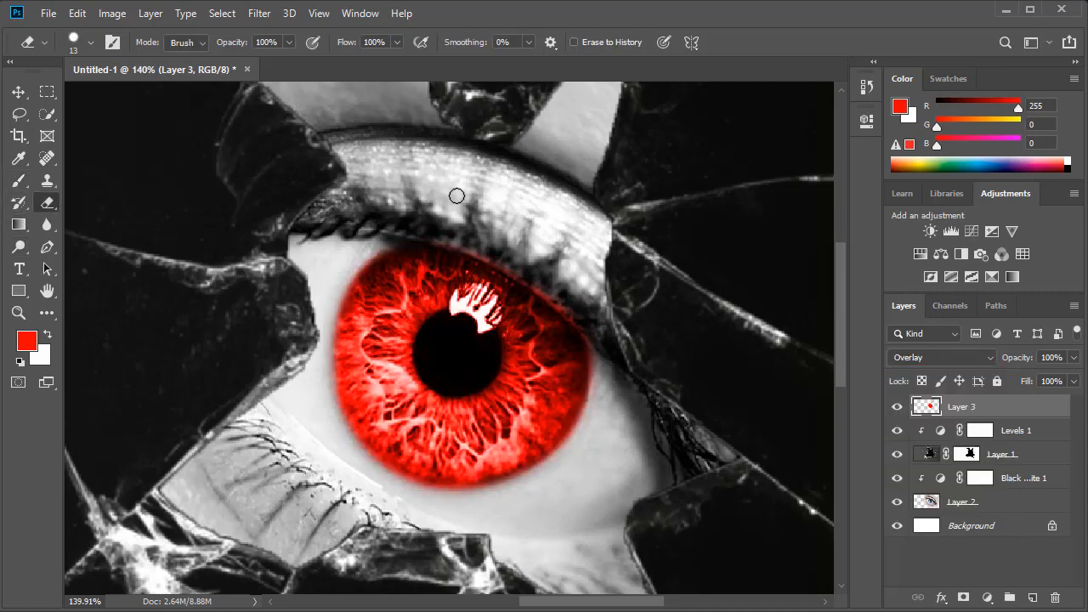
pyautogui.rightClick(563, 184)
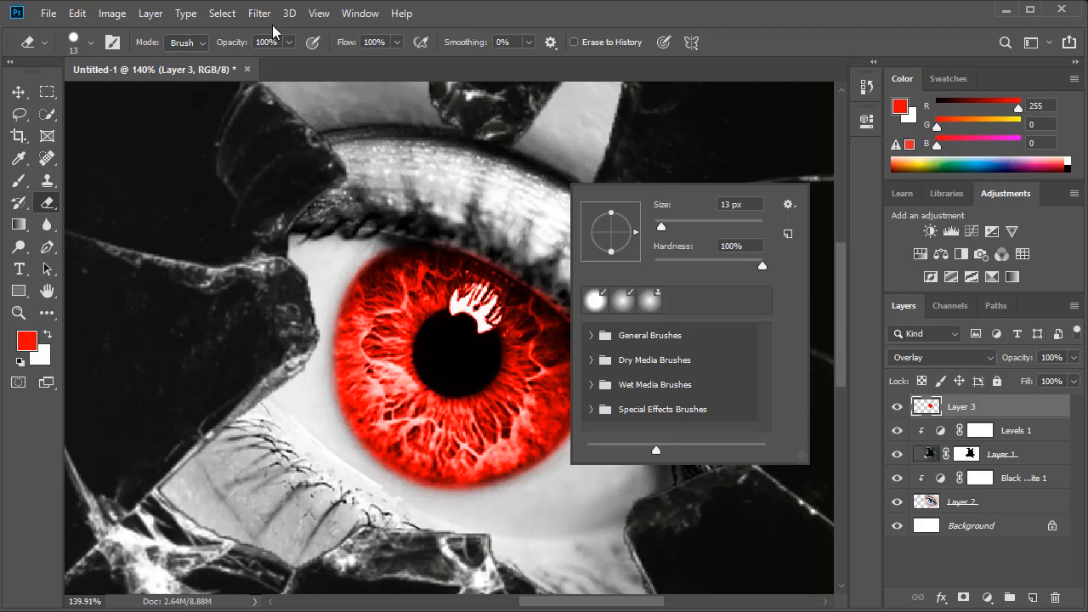
pyautogui.click(92, 44)
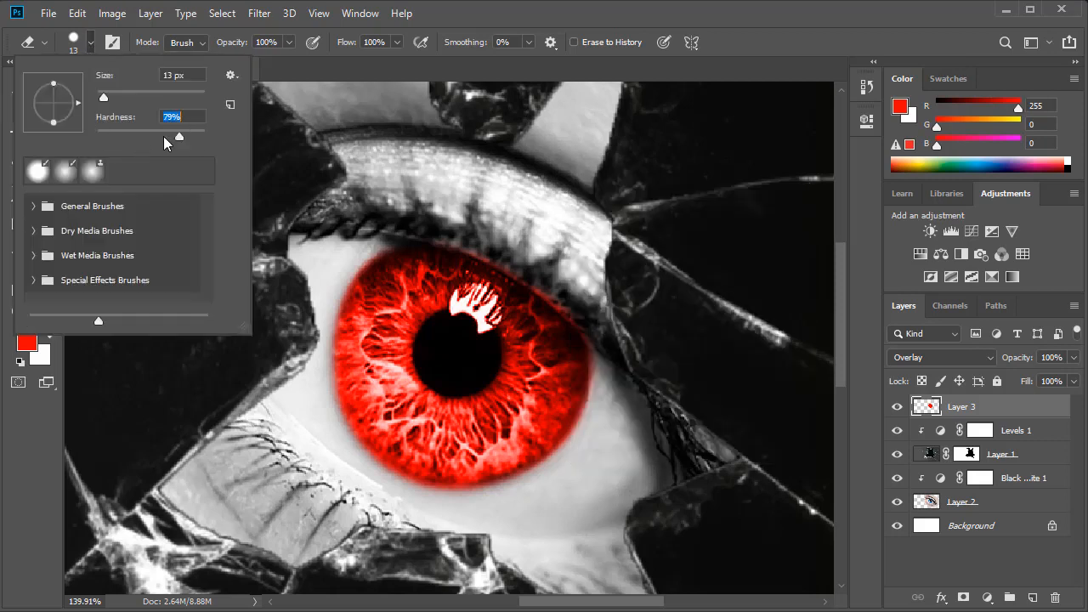
pyautogui.moveTo(104, 98); pyautogui.dragTo(121, 98)
pyautogui.click(748, 4)
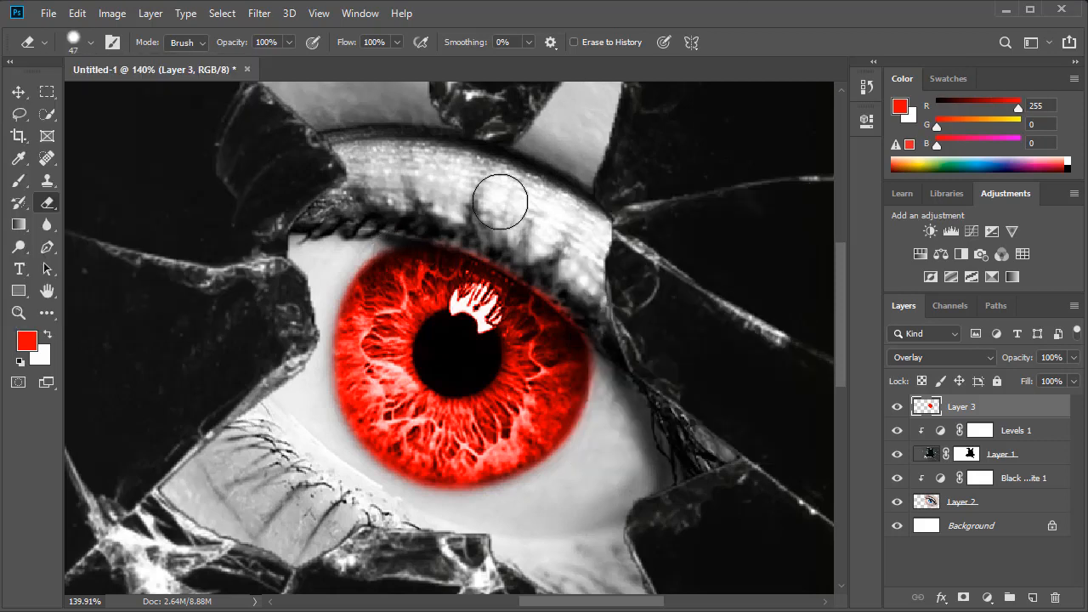
pyautogui.moveTo(468, 221)
pyautogui.mouseDown()
pyautogui.moveTo(587, 300)
pyautogui.moveTo(618, 345)
pyautogui.moveTo(612, 414)
pyautogui.moveTo(607, 345)
pyautogui.moveTo(623, 354)
pyautogui.moveTo(627, 420)
pyautogui.mouseUp()
pyautogui.moveTo(431, 204)
pyautogui.mouseDown()
pyautogui.moveTo(546, 263)
pyautogui.moveTo(600, 310)
pyautogui.moveTo(552, 265)
pyautogui.moveTo(450, 209)
pyautogui.moveTo(558, 270)
pyautogui.mouseUp()
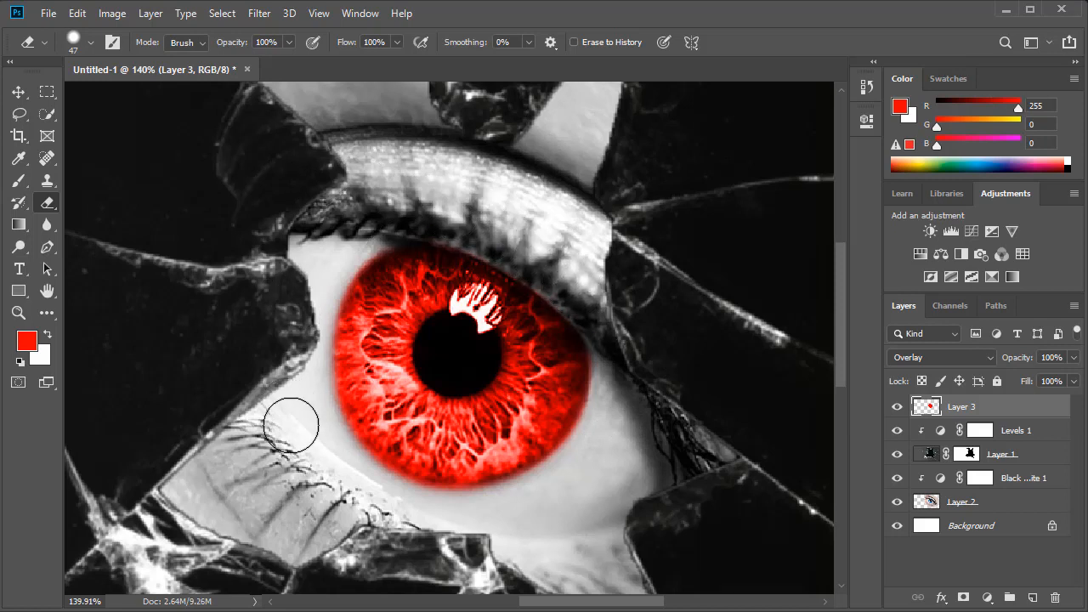
pyautogui.click(319, 12)
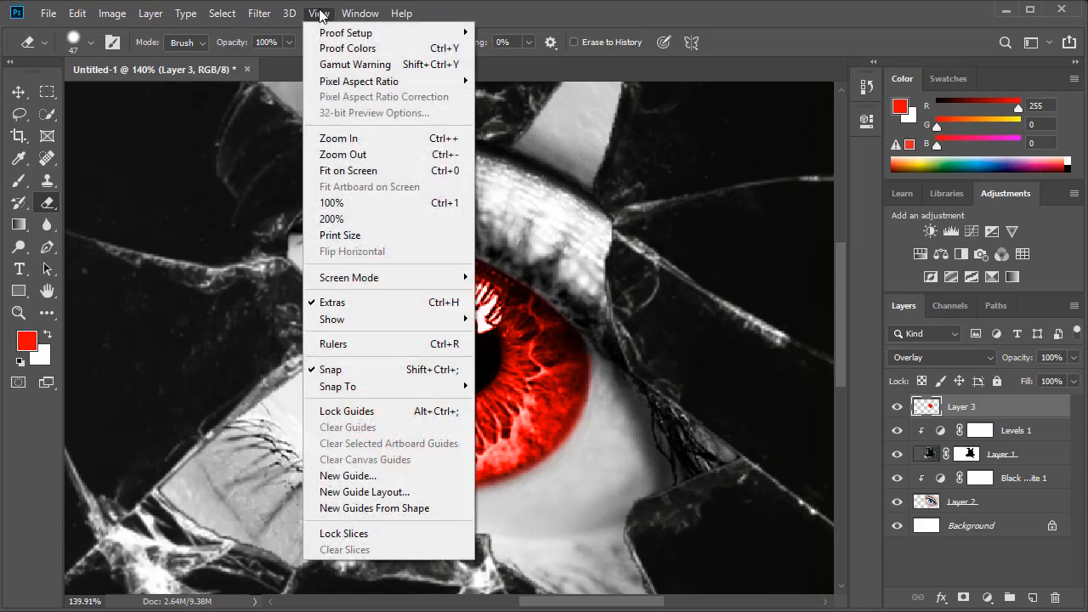
pyautogui.click(329, 173)
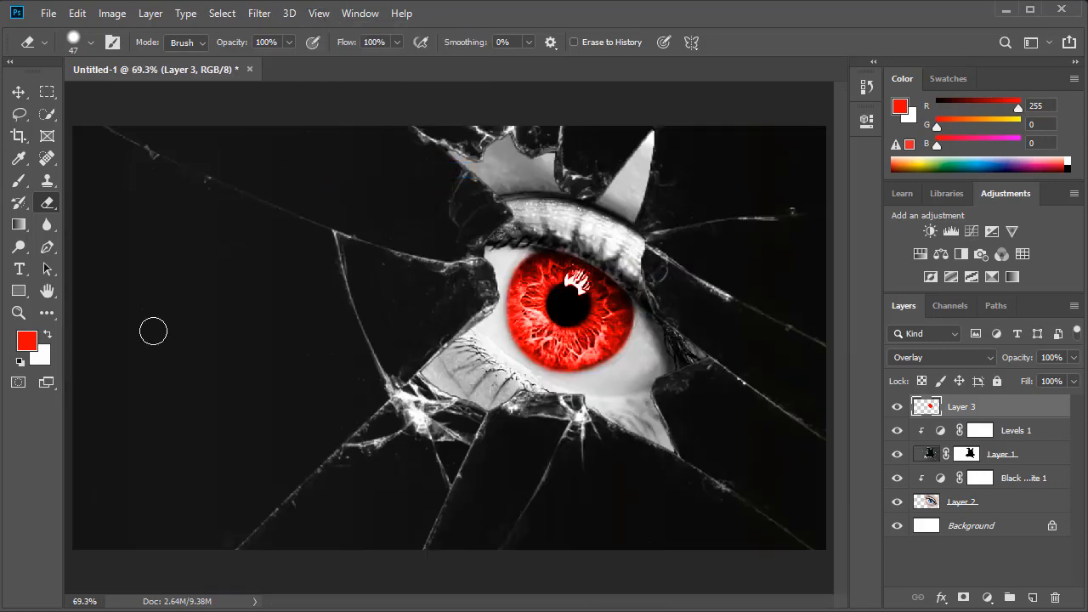
# Step: Add a Brightness/Contrast adjustment layer clipped to the eye photo's layer and adjust its brightness and contrast
pyautogui.click(987, 598)
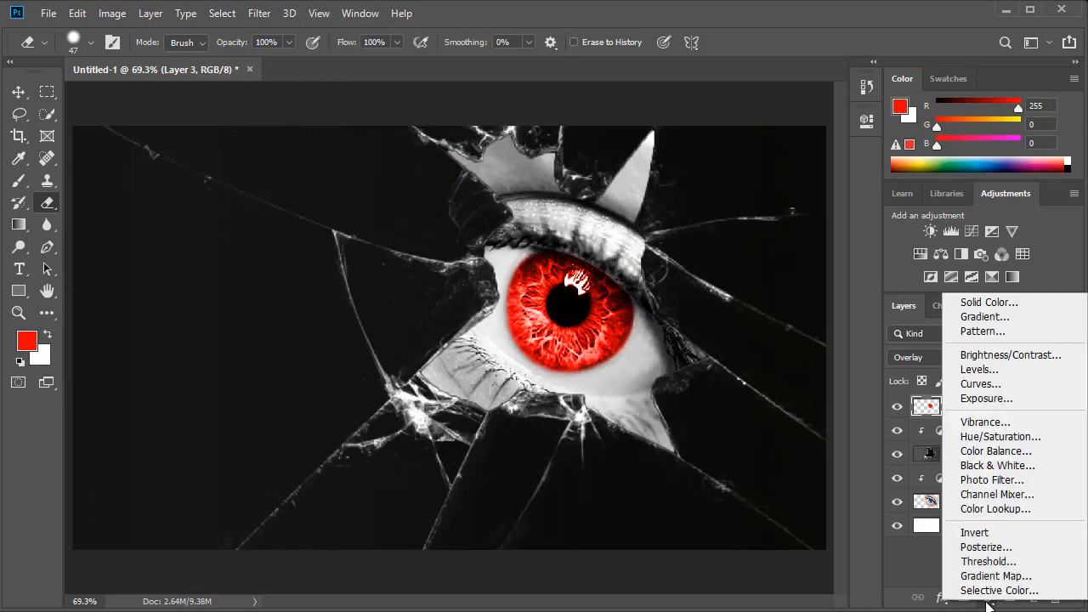
pyautogui.click(986, 356)
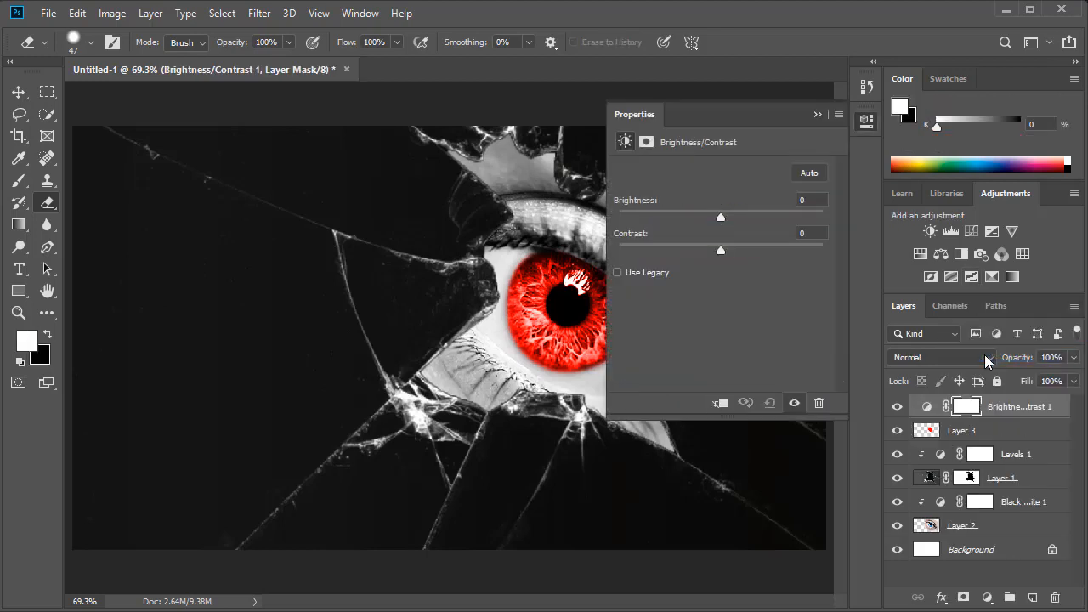
pyautogui.moveTo(928, 414); pyautogui.dragTo(926, 515)
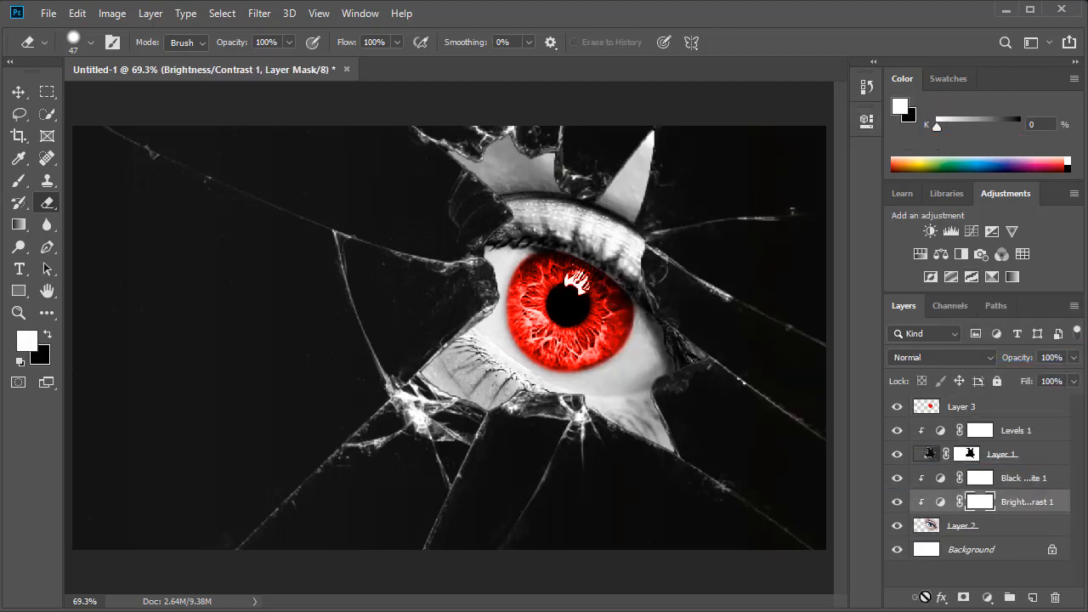
pyautogui.doubleClick(941, 503)
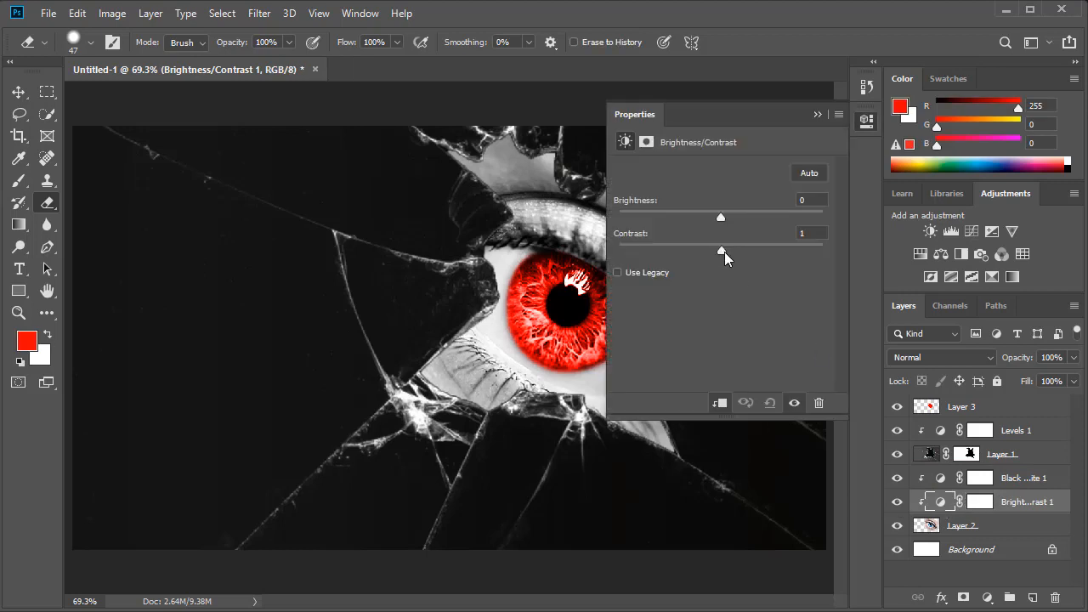
pyautogui.moveTo(724, 252); pyautogui.dragTo(716, 226)
pyautogui.click(866, 120)
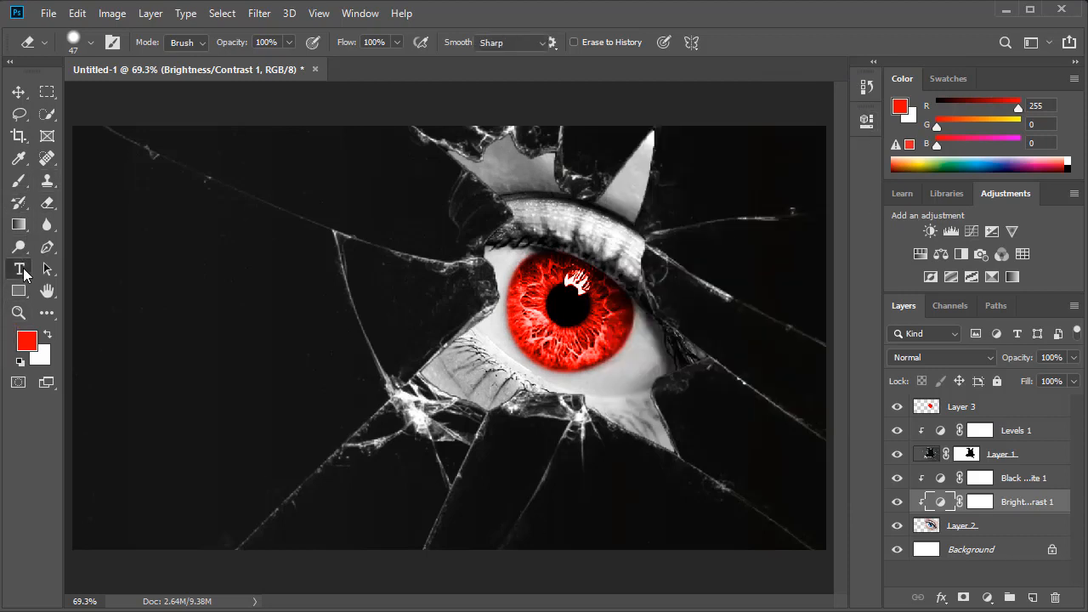
# Step: Add the text DARK EYE in black 12 pt Myriad Pro beside the eye and move its layer to the top of the stack
pyautogui.click(23, 270)
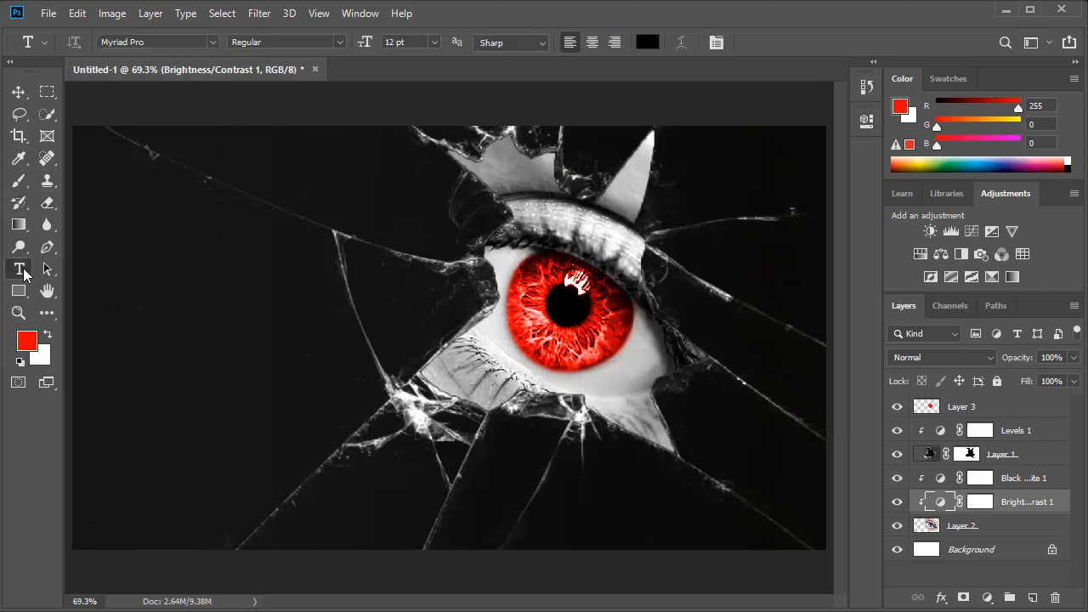
pyautogui.click(178, 340)
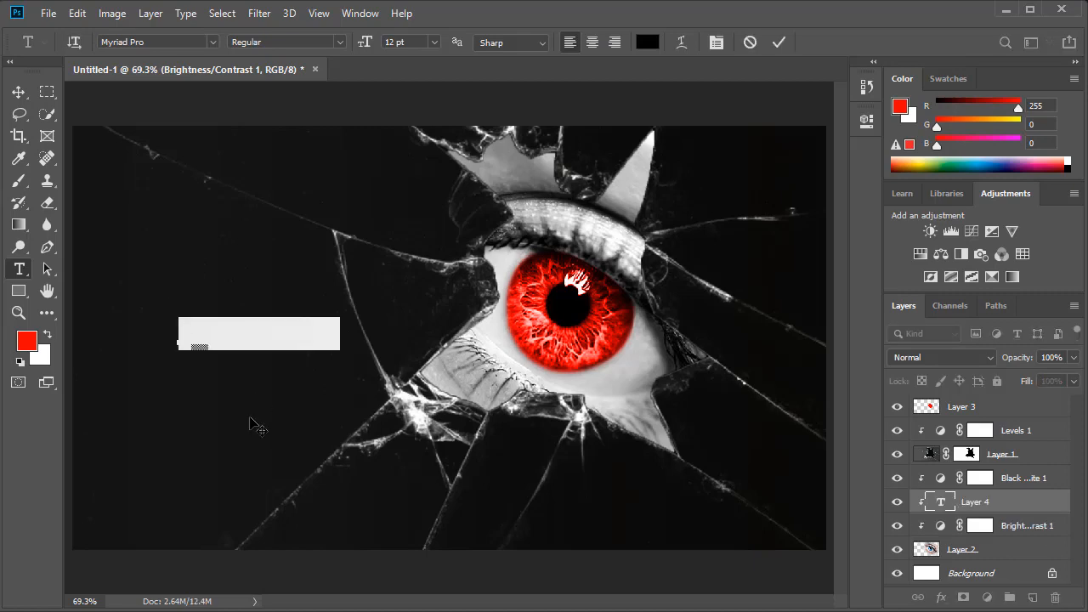
pyautogui.click(306, 15)
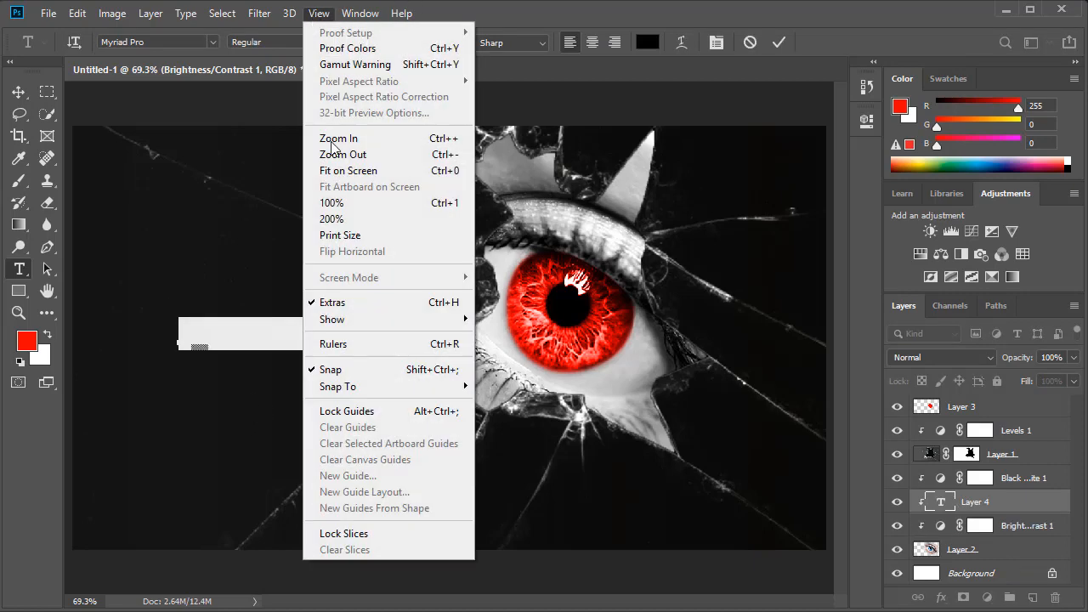
pyautogui.click(326, 154)
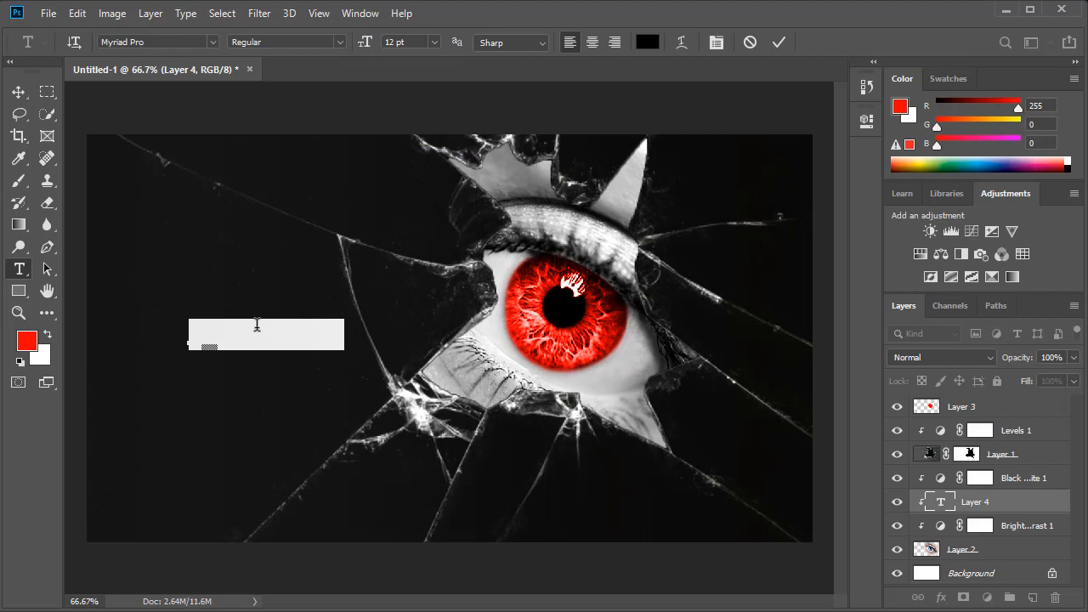
pyautogui.write('Ma')
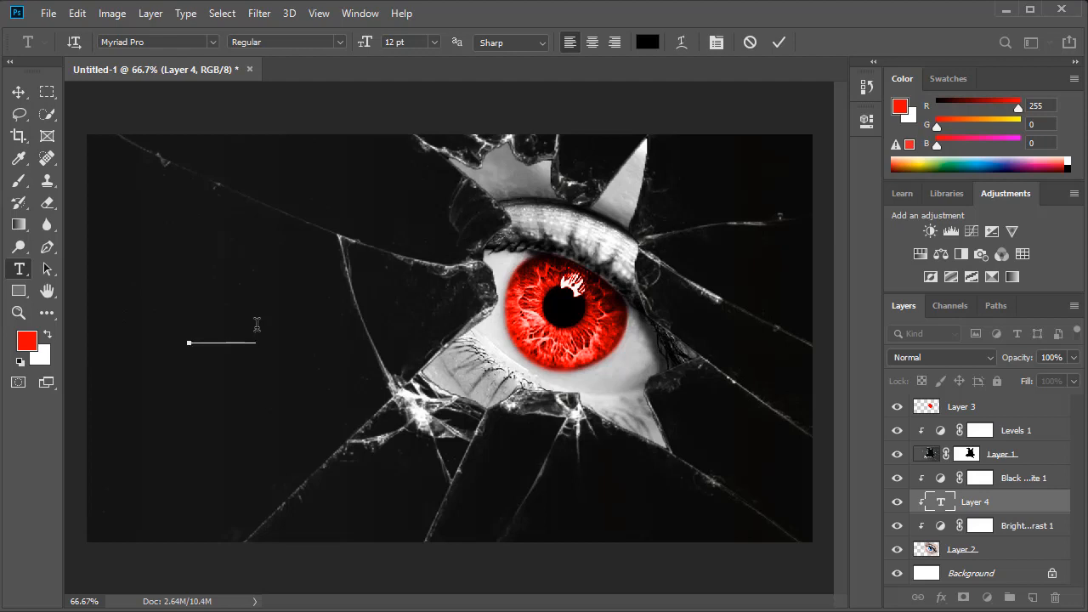
pyautogui.click(18, 91)
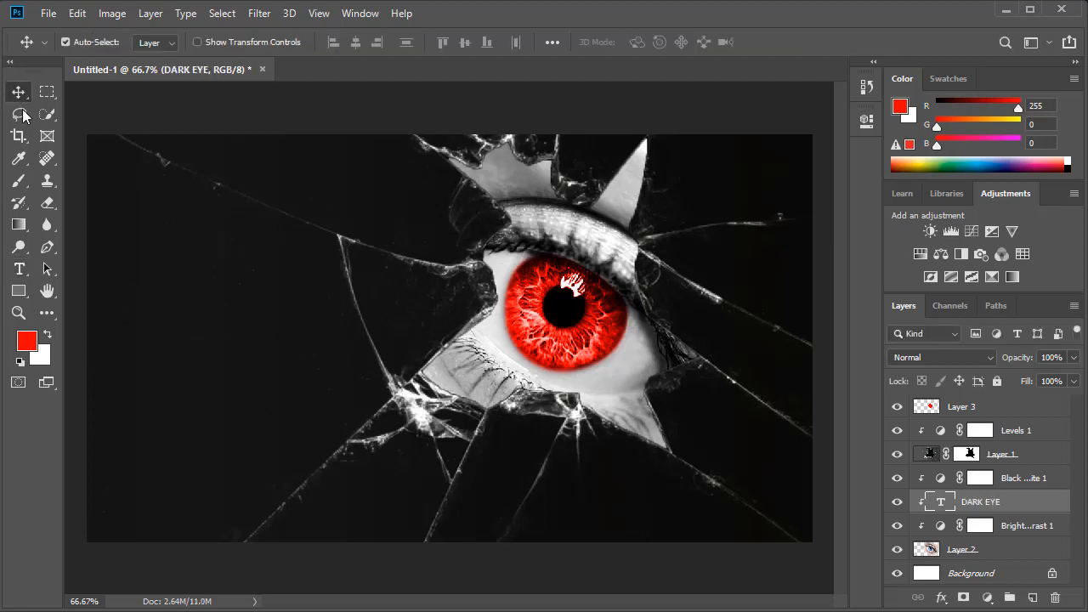
pyautogui.moveTo(1016, 507); pyautogui.dragTo(1012, 405)
pyautogui.moveTo(251, 356); pyautogui.dragTo(249, 387)
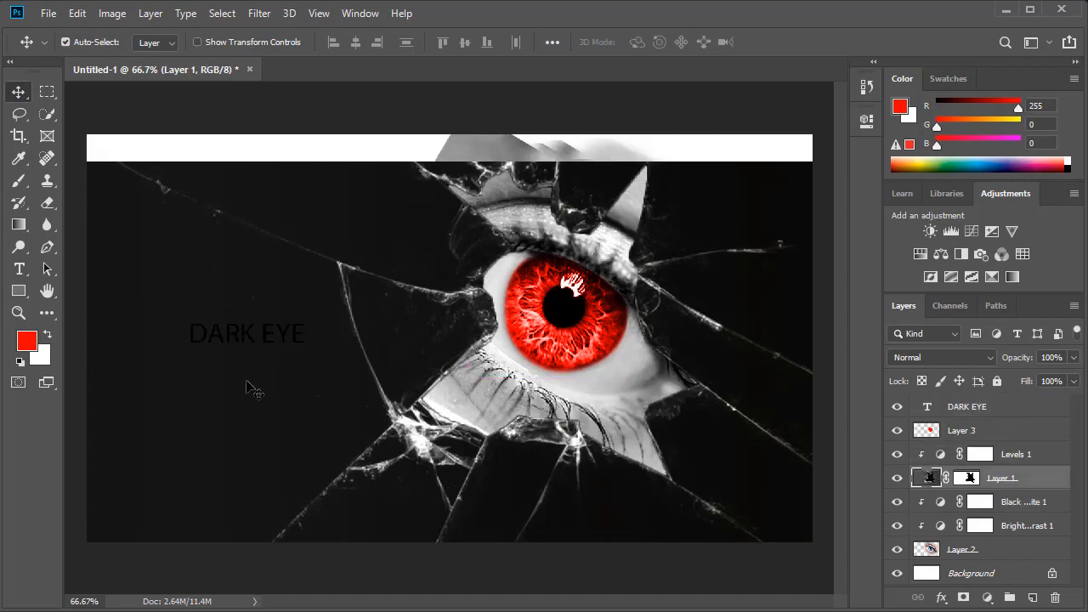
pyautogui.click(77, 14)
pyautogui.click(75, 29)
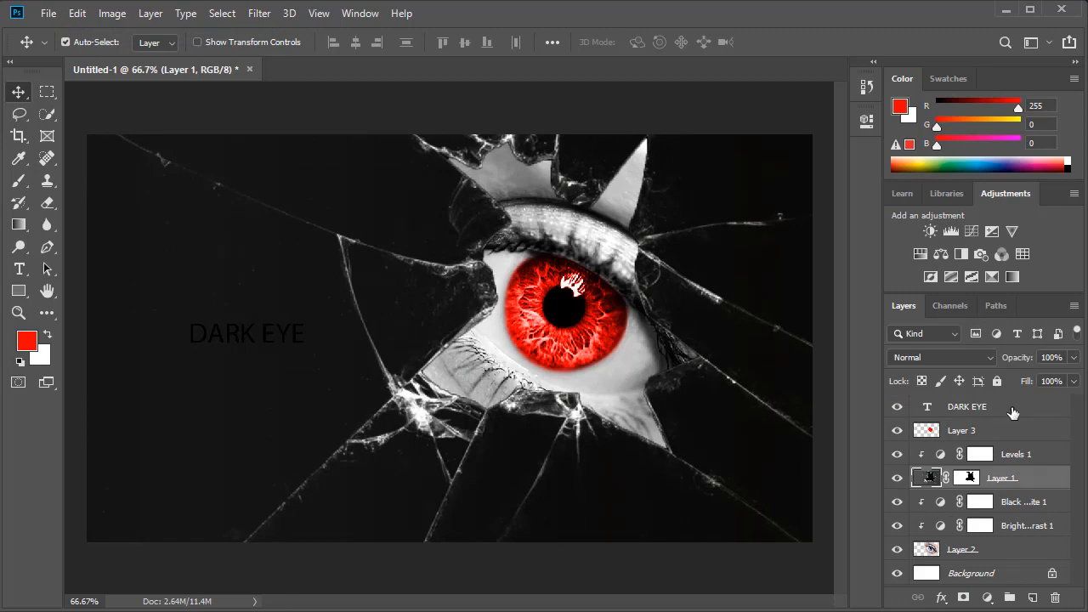
# Step: Rotate the DARK EYE text by -90° and move it closer to the canvas's left edge
pyautogui.click(1012, 409)
pyautogui.click(77, 14)
pyautogui.click(95, 388)
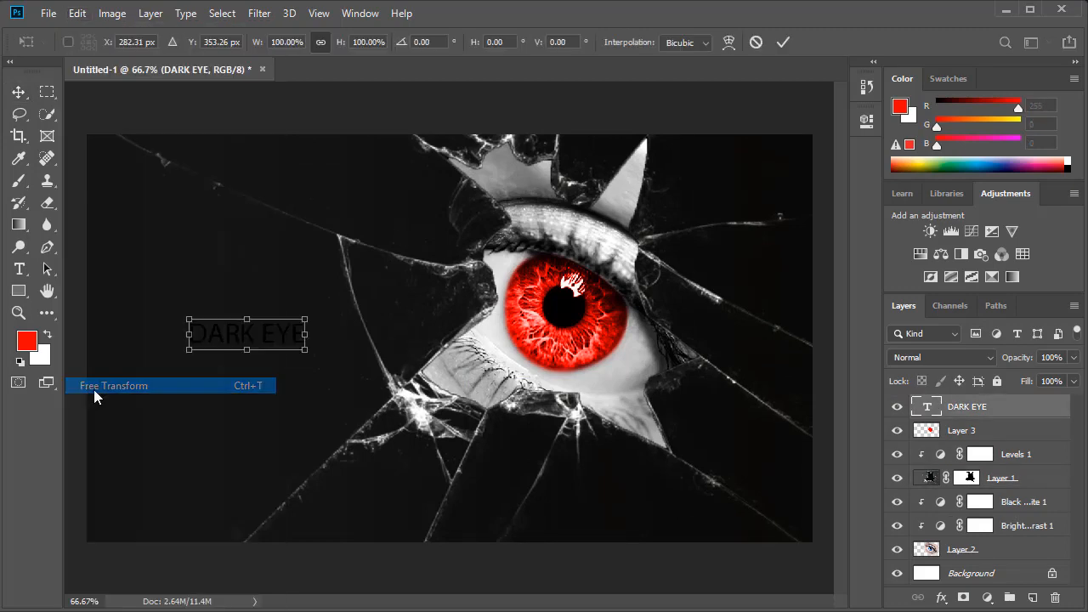
pyautogui.moveTo(352, 391); pyautogui.dragTo(288, 257)
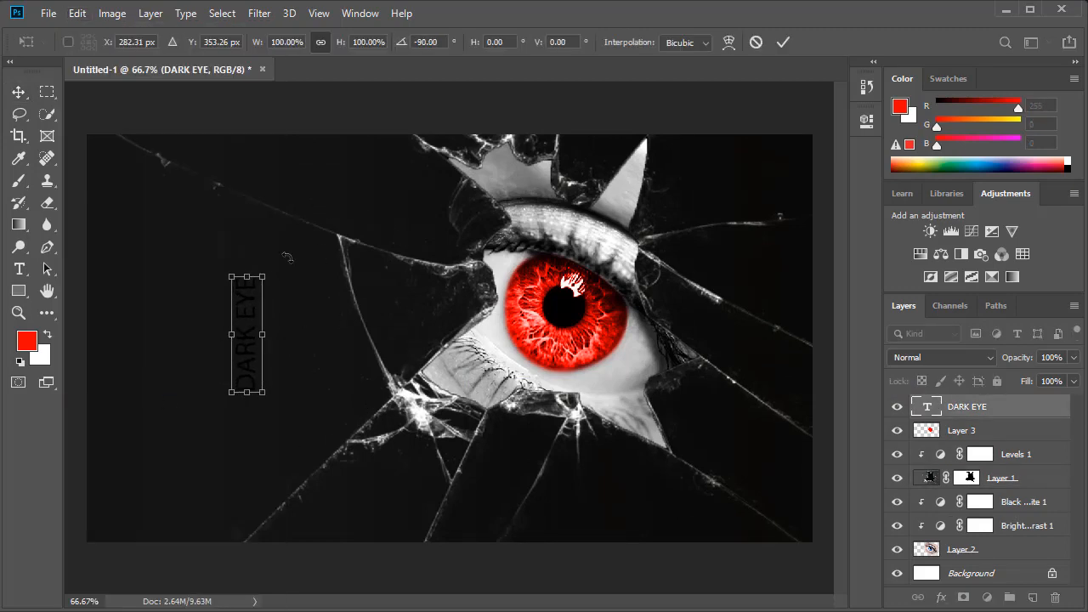
pyautogui.click(18, 92)
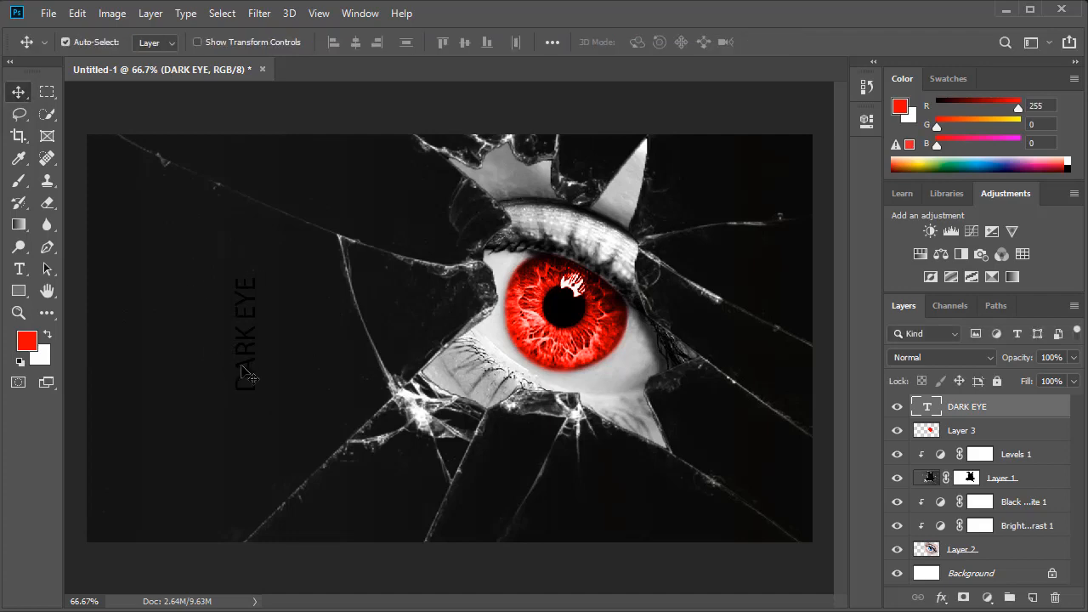
pyautogui.moveTo(247, 372); pyautogui.dragTo(164, 408)
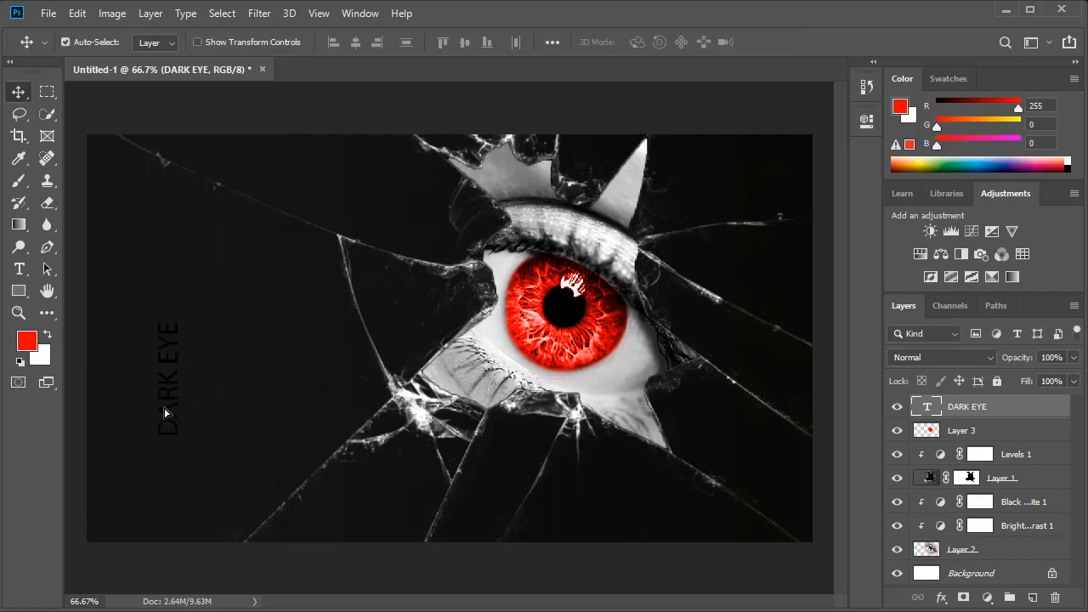
# Step: Enlarge the DARK EYE text to about 239% and turn it horizontal in the dark area beside the eye
pyautogui.click(77, 14)
pyautogui.click(94, 386)
pyautogui.moveTo(184, 322); pyautogui.dragTo(265, 162)
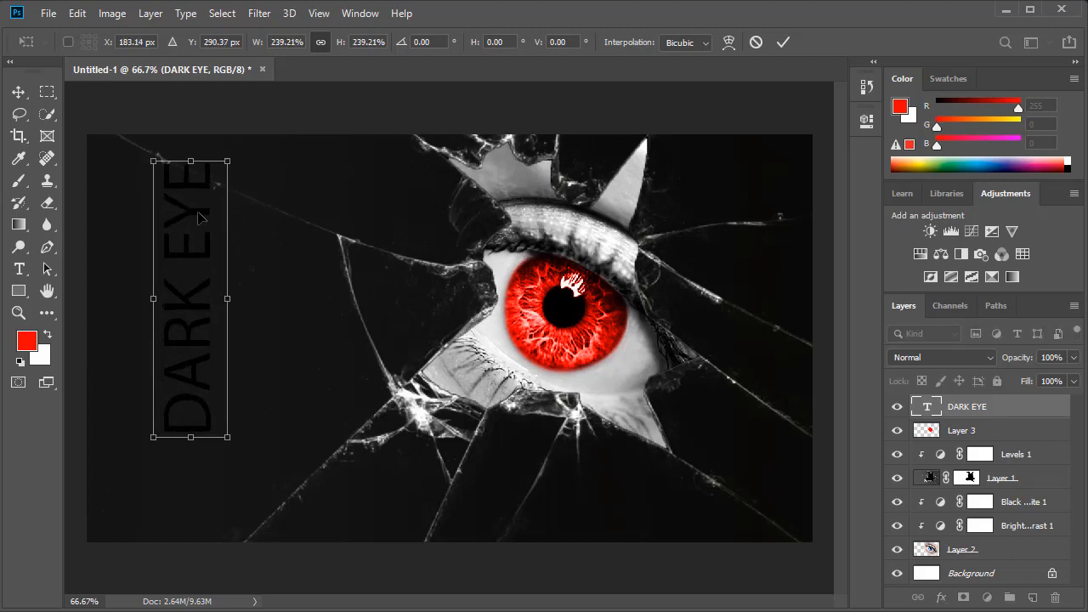
pyautogui.moveTo(202, 206); pyautogui.dragTo(247, 278)
pyautogui.moveTo(366, 259); pyautogui.dragTo(394, 416)
pyautogui.moveTo(323, 375); pyautogui.dragTo(313, 298)
pyautogui.moveTo(396, 362); pyautogui.dragTo(384, 362)
pyautogui.press('Return')
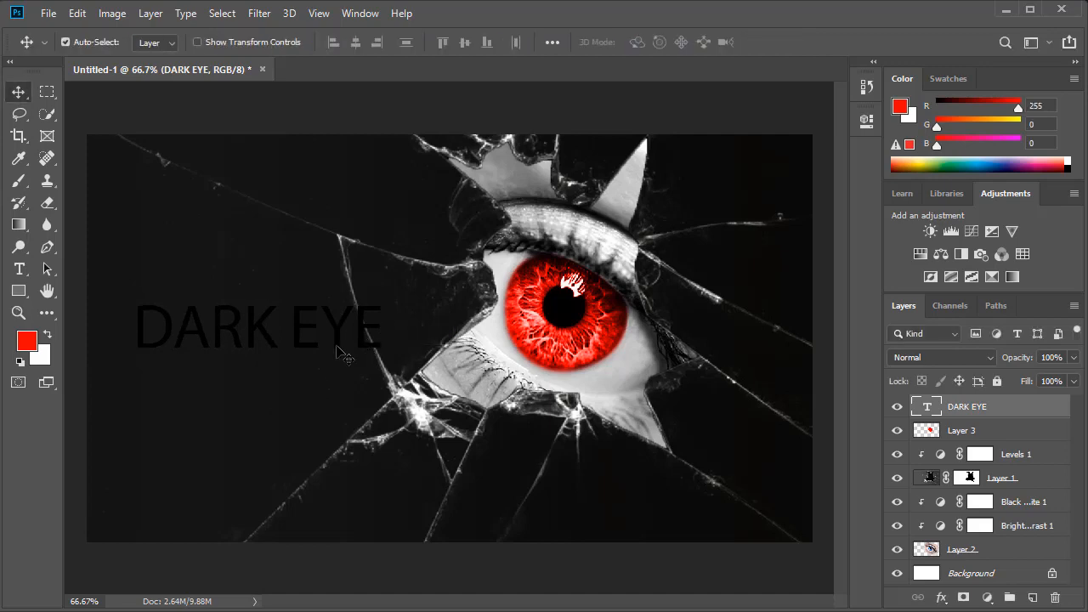
# Step: Move the DARK EYE text closer to the eye and stretch it to about 114% width and 119% height
pyautogui.moveTo(325, 343); pyautogui.dragTo(363, 332)
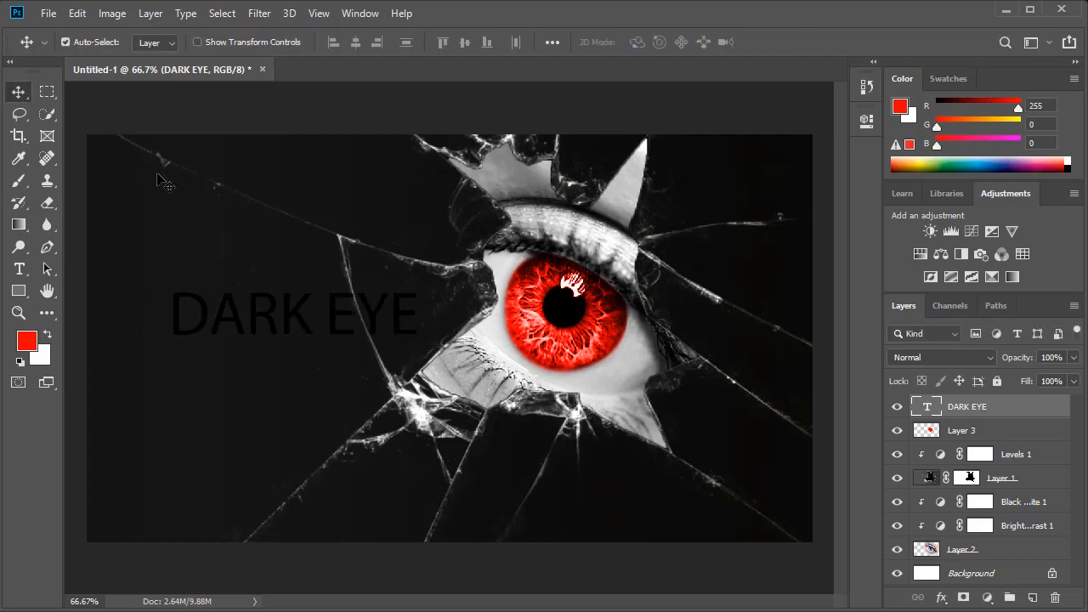
pyautogui.click(82, 17)
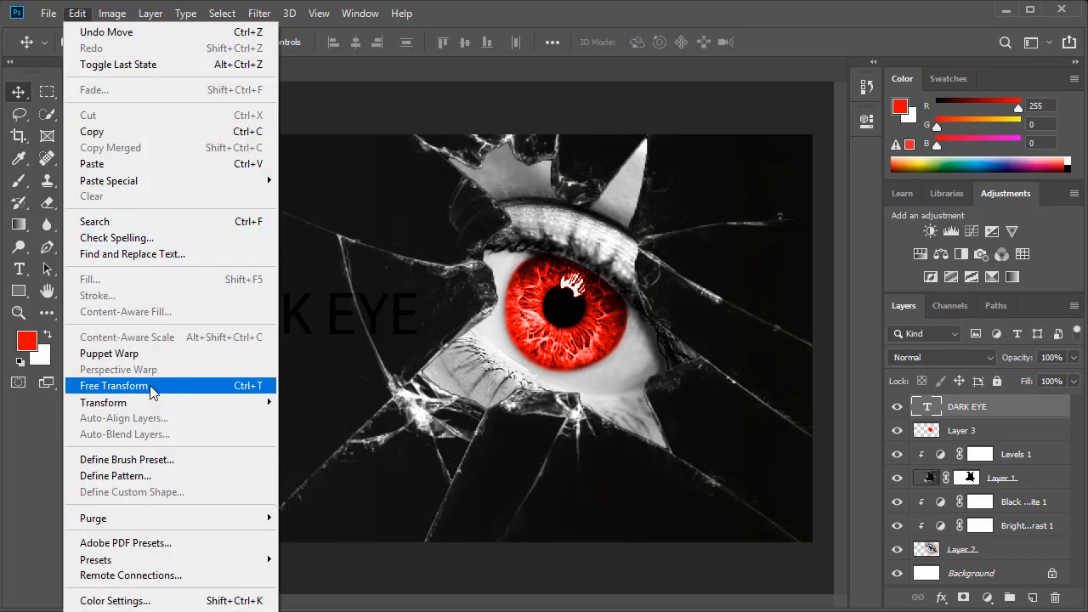
pyautogui.click(149, 386)
pyautogui.moveTo(176, 352); pyautogui.dragTo(132, 362)
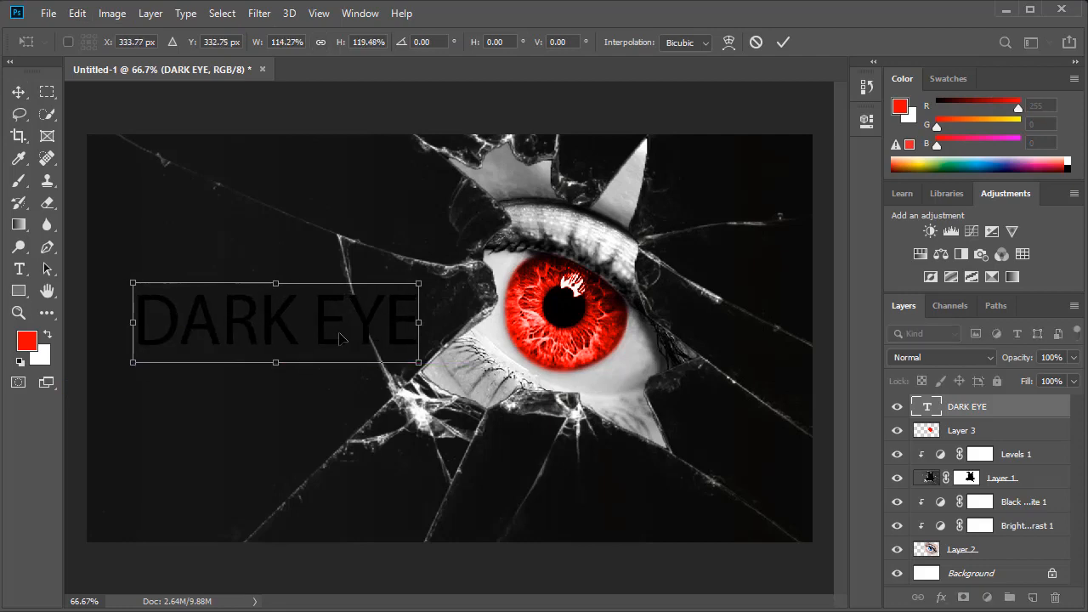
pyautogui.press('Return')
# Step: Change the font of the whole DARK EYE text to Stencil BT
pyautogui.press('t')
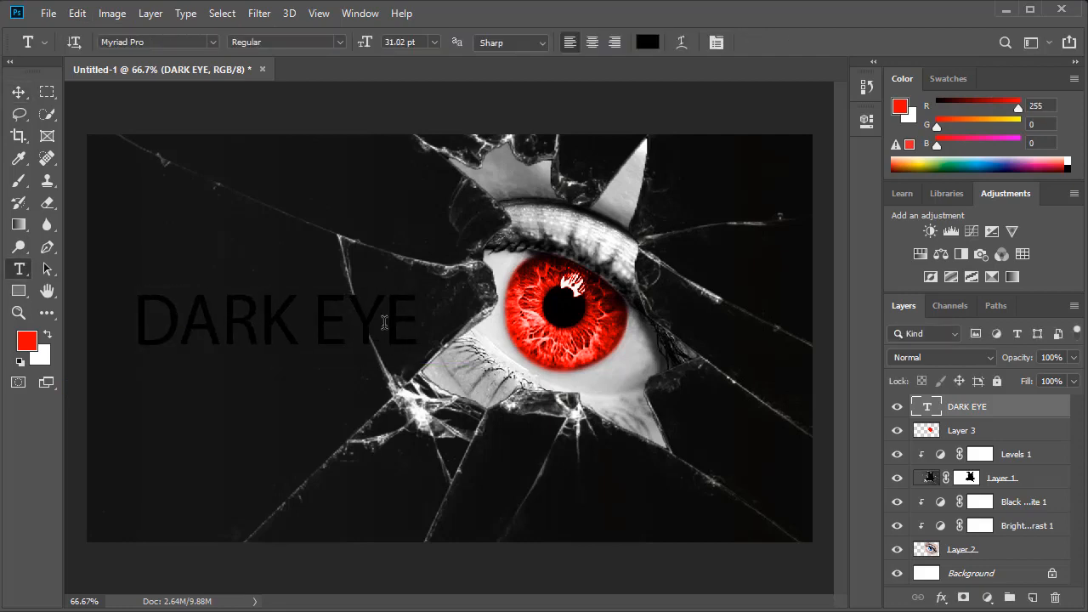
pyautogui.tripleClick(326, 320)
pyautogui.click(214, 42)
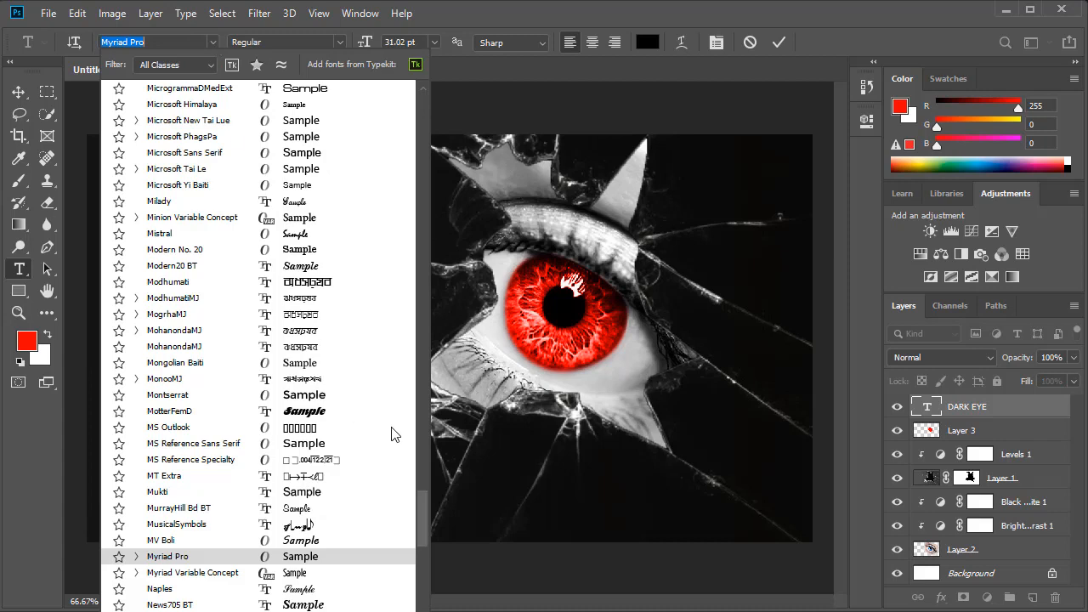
pyautogui.scroll(-15, 424, 464)
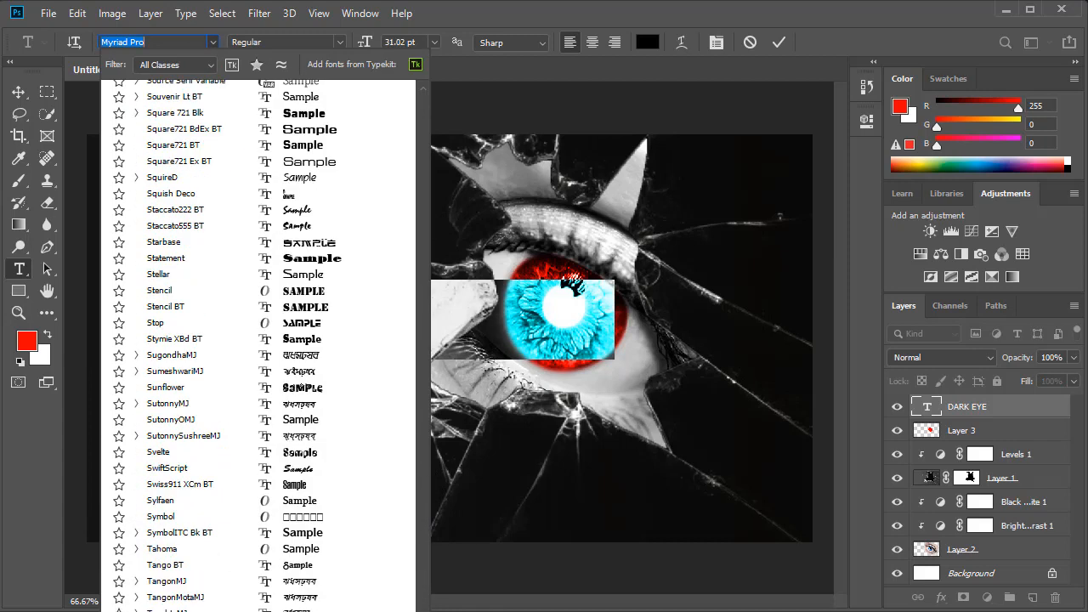
pyautogui.moveTo(424, 505); pyautogui.dragTo(425, 505)
pyautogui.click(287, 325)
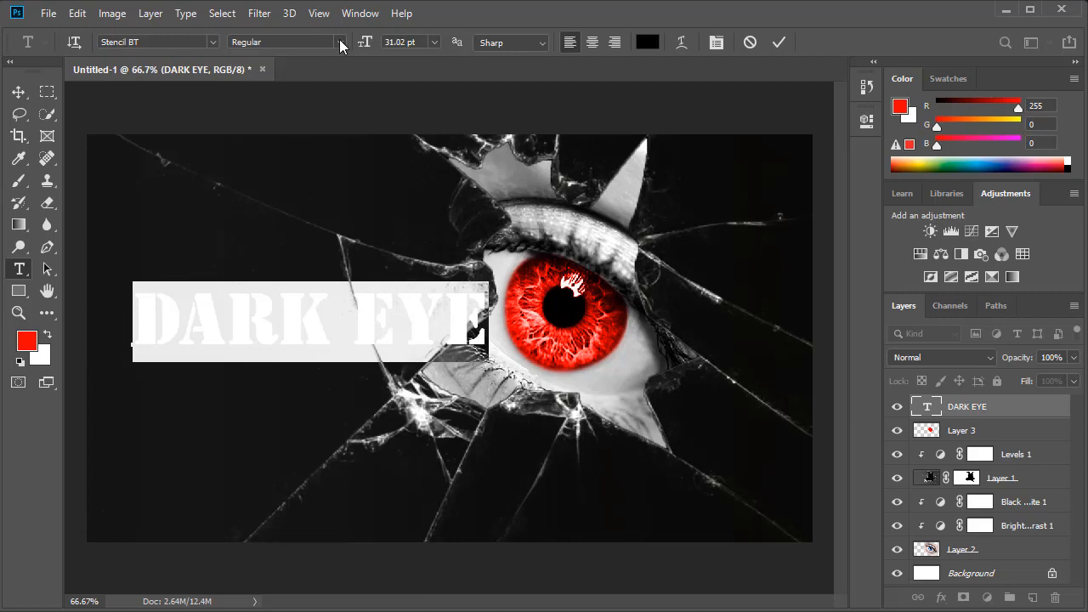
pyautogui.click(17, 97)
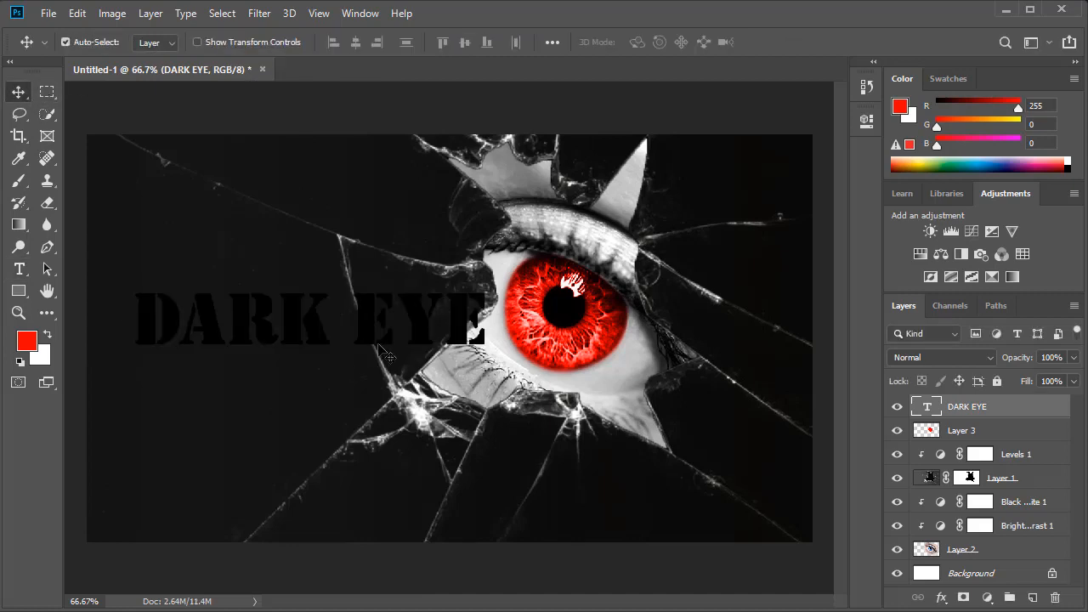
# Step: Narrow the DARK EYE lettering so that it ends before the hole around the eye
pyautogui.click(77, 13)
pyautogui.click(102, 386)
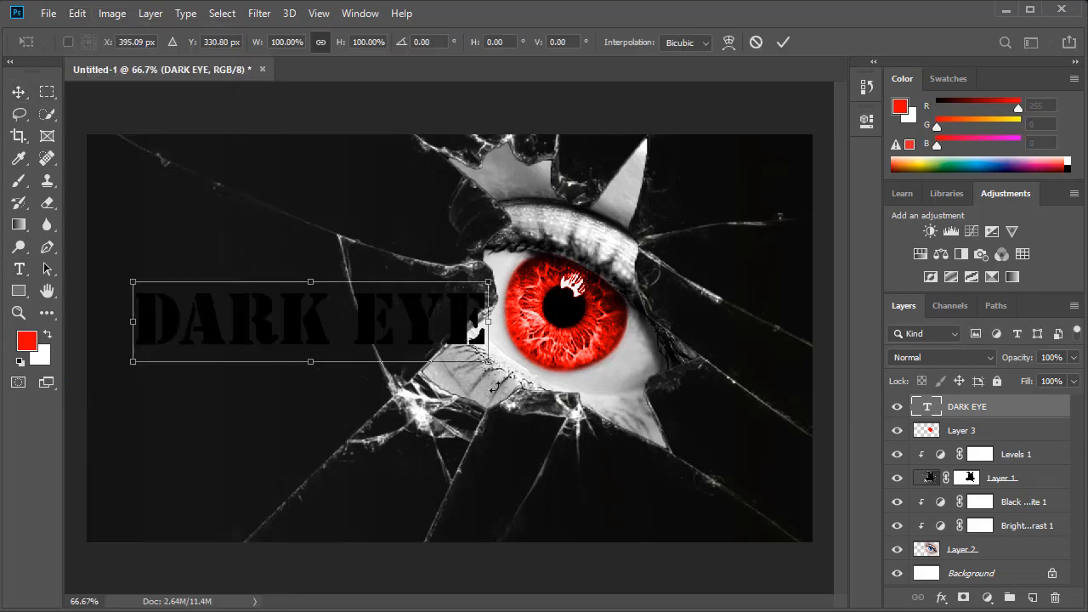
pyautogui.moveTo(476, 334); pyautogui.dragTo(378, 331)
pyautogui.press('Return')
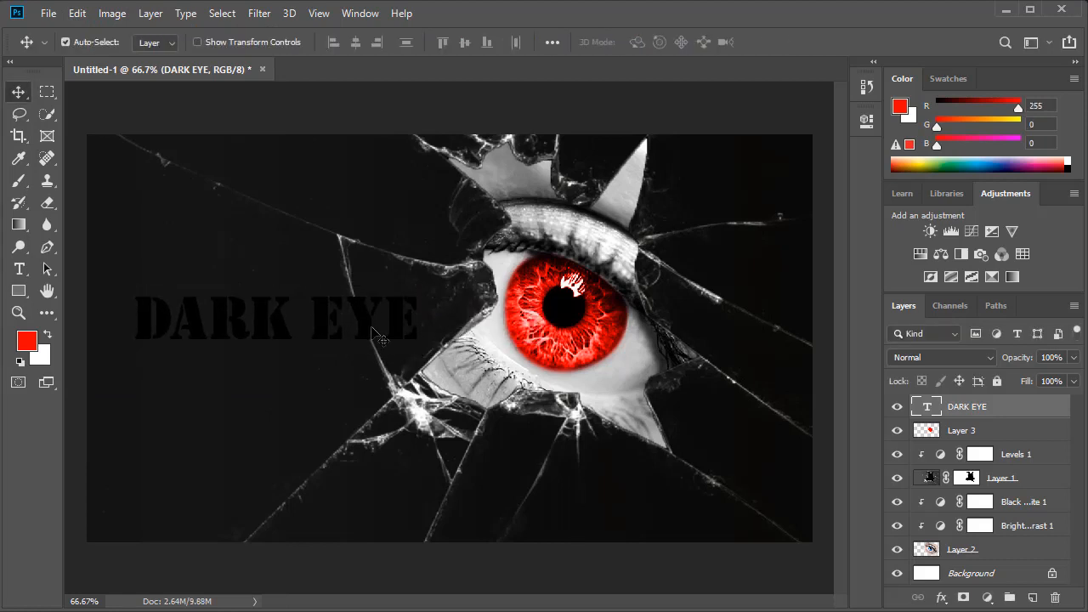
# Step: Load the outline of the DARK EYE lettering as a selection and hide the text layer
pyautogui.keyDown('ctrl'); pyautogui.click(927, 410); pyautogui.keyUp('ctrl')
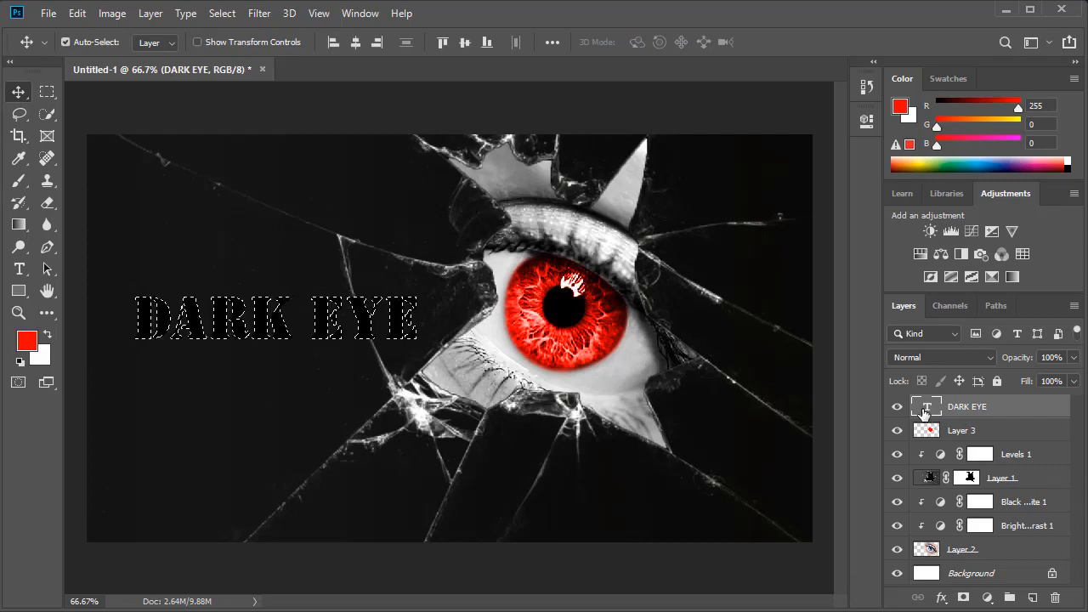
pyautogui.click(897, 408)
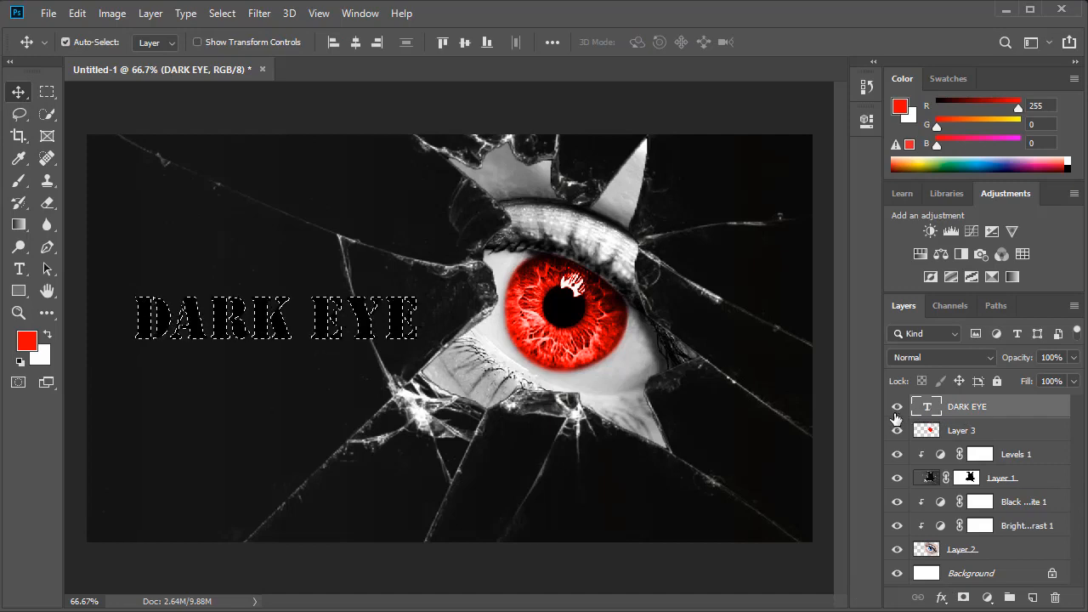
# Step: Fill the lettering selection on the cracked-glass layer's mask with the black background colour, and deselect
pyautogui.click(930, 477)
pyautogui.click(970, 477)
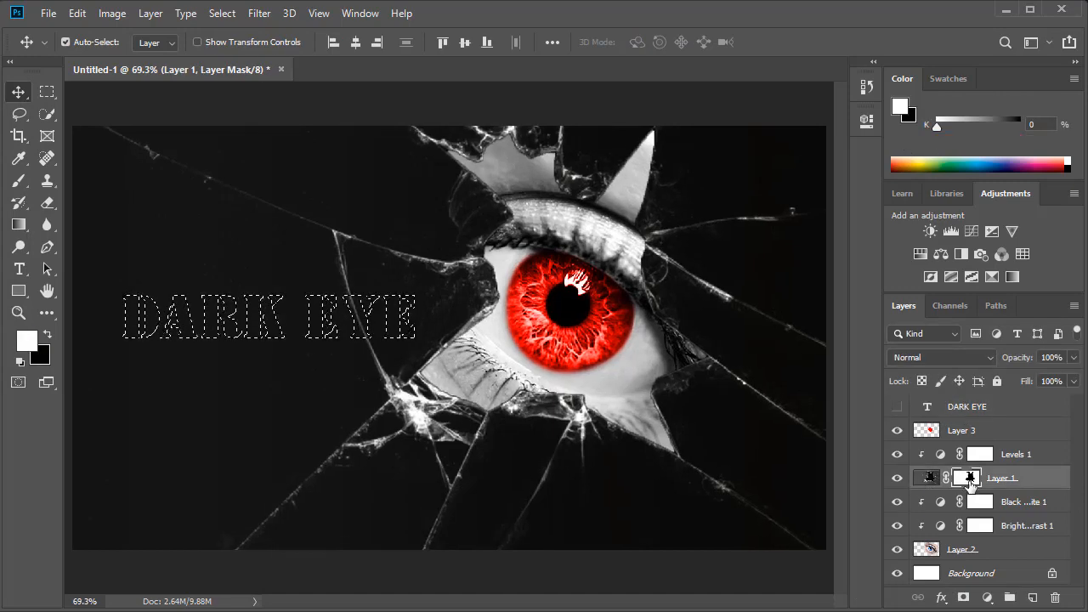
pyautogui.click(77, 13)
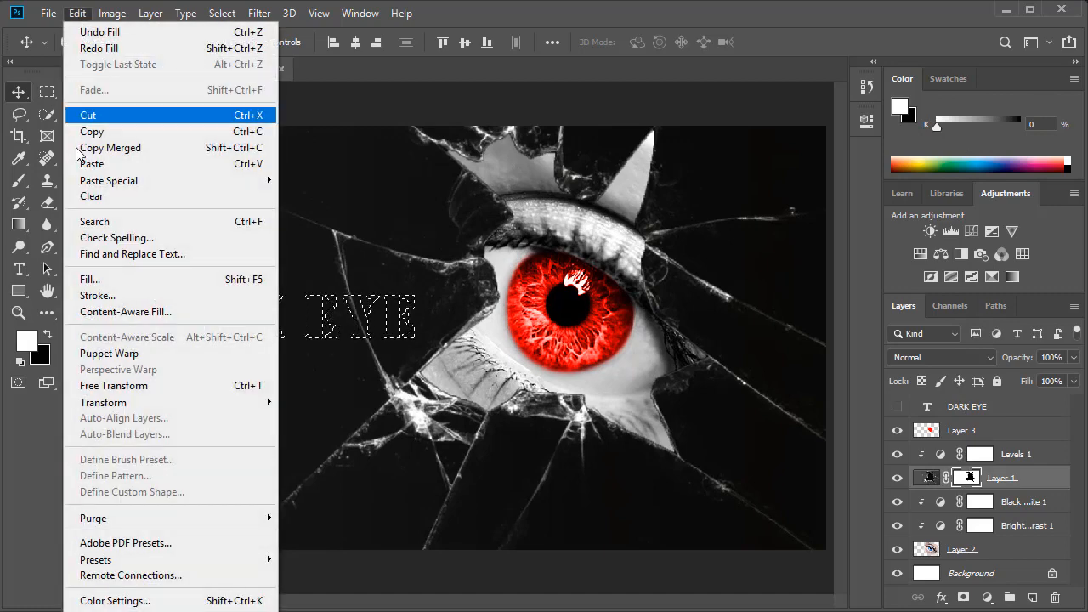
pyautogui.click(85, 279)
pyautogui.click(582, 223)
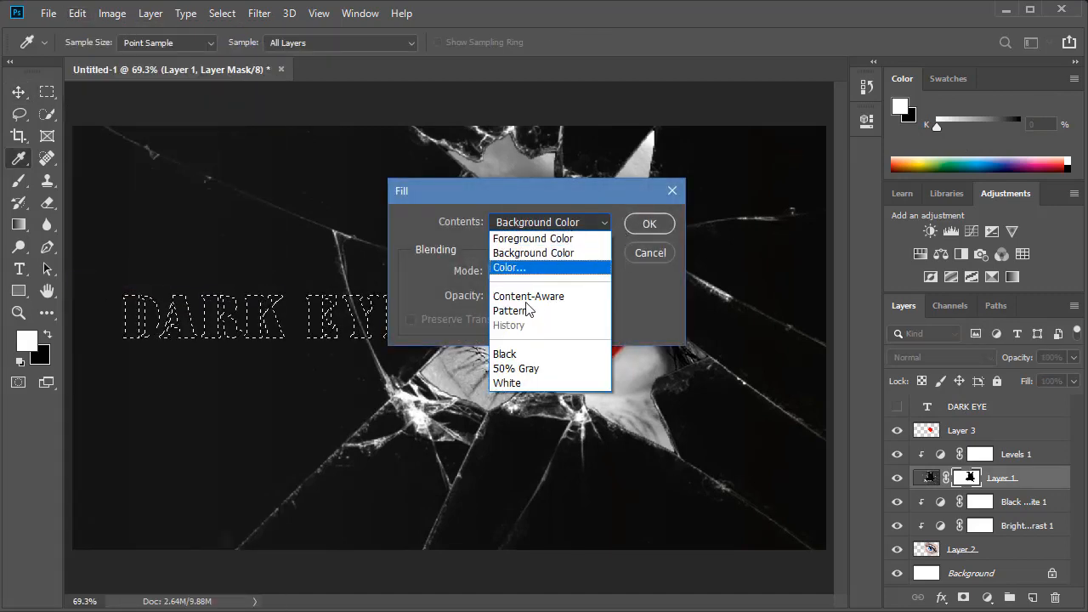
pyautogui.click(543, 253)
pyautogui.click(650, 223)
pyautogui.press('v')
pyautogui.hotkey('ctrl', 'd')
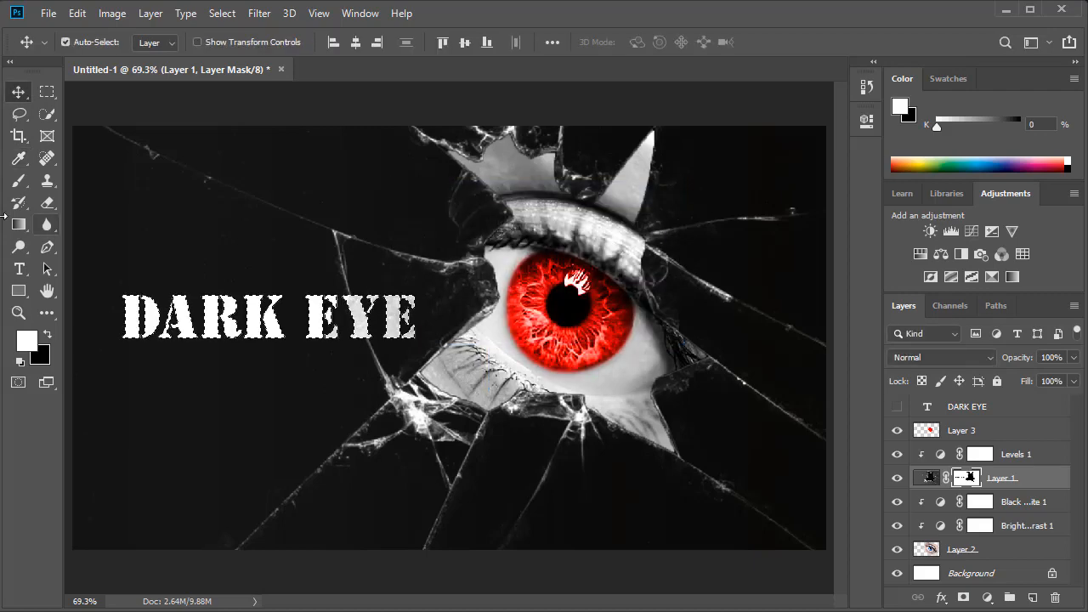
# Step: Deselect the lettering and add a new empty layer directly above the Background layer
pyautogui.click(222, 13)
pyautogui.click(220, 48)
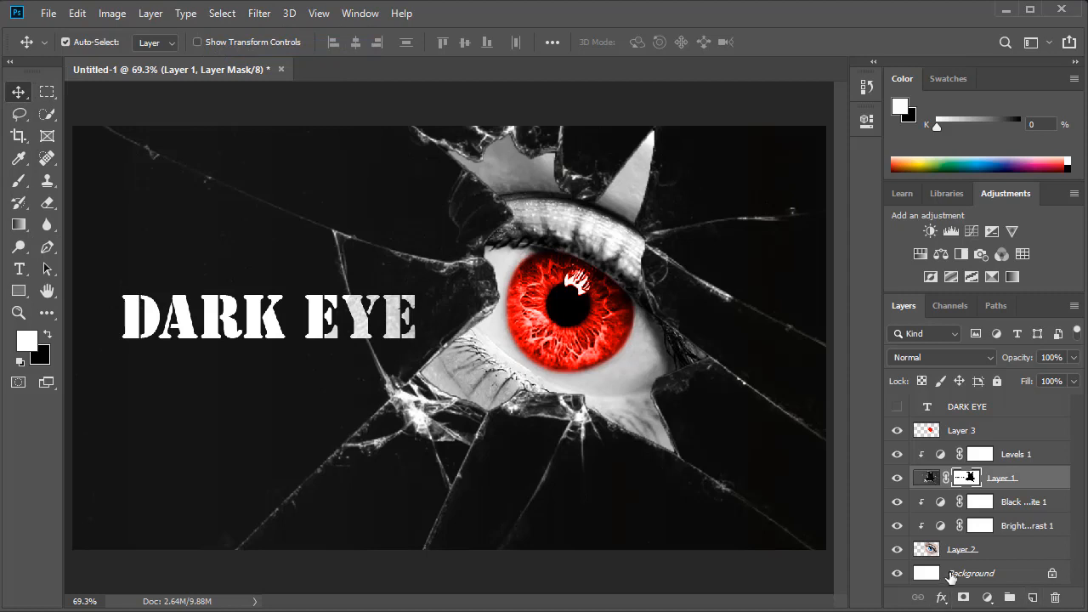
pyautogui.click(953, 574)
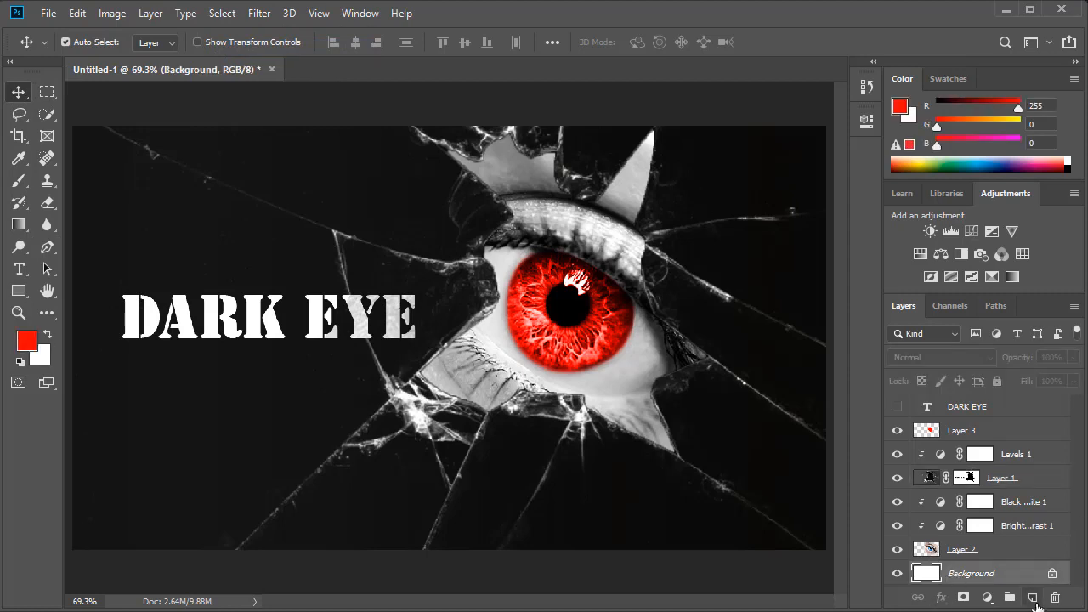
pyautogui.click(1033, 598)
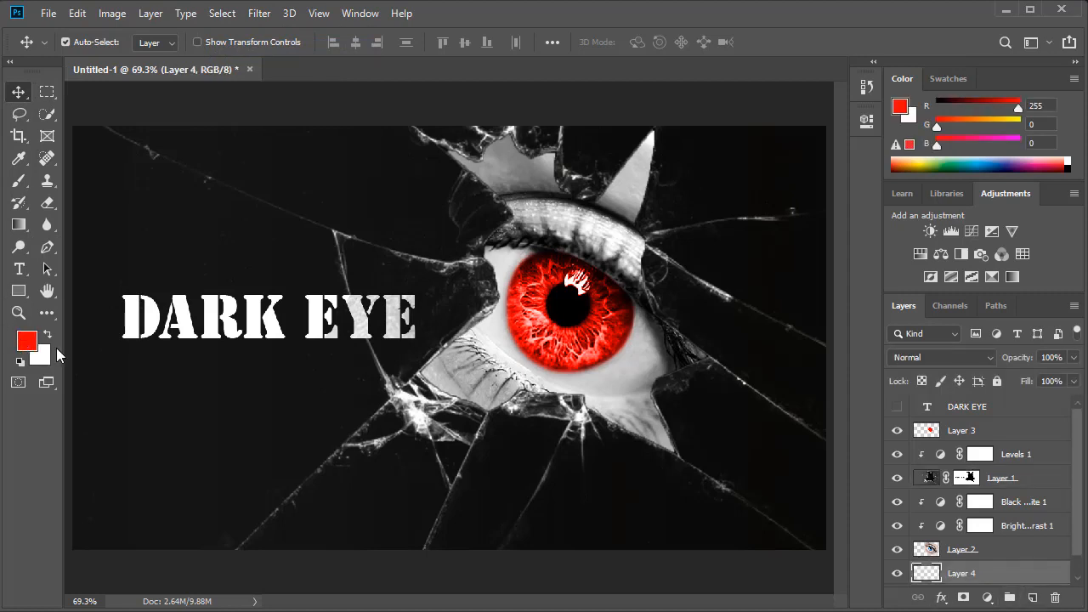
# Step: Fill the new layer above the Background with the white background colour at 100% opacity
pyautogui.click(85, 16)
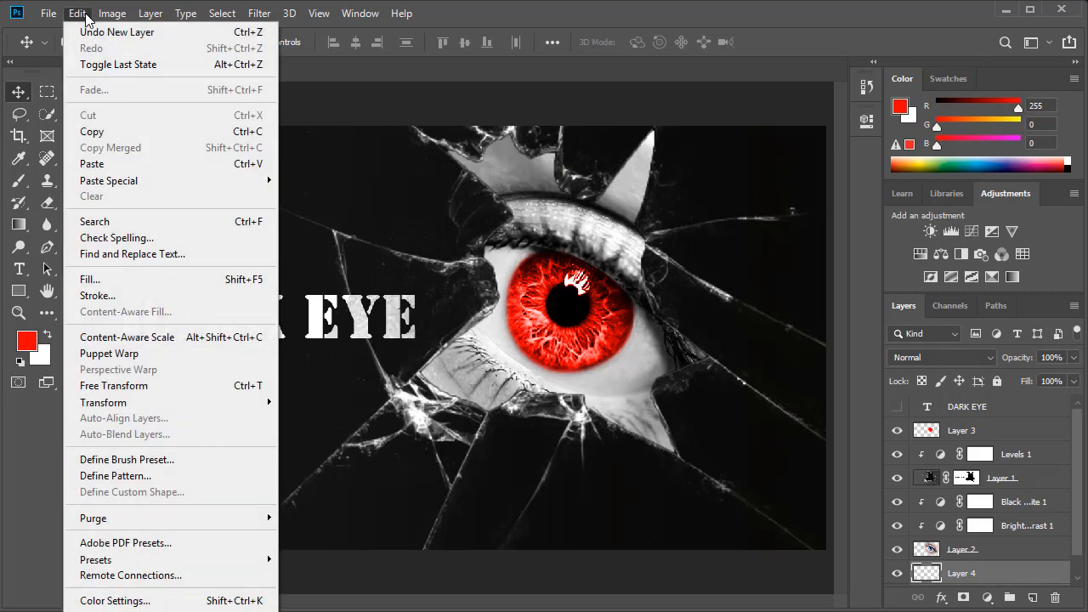
pyautogui.click(100, 280)
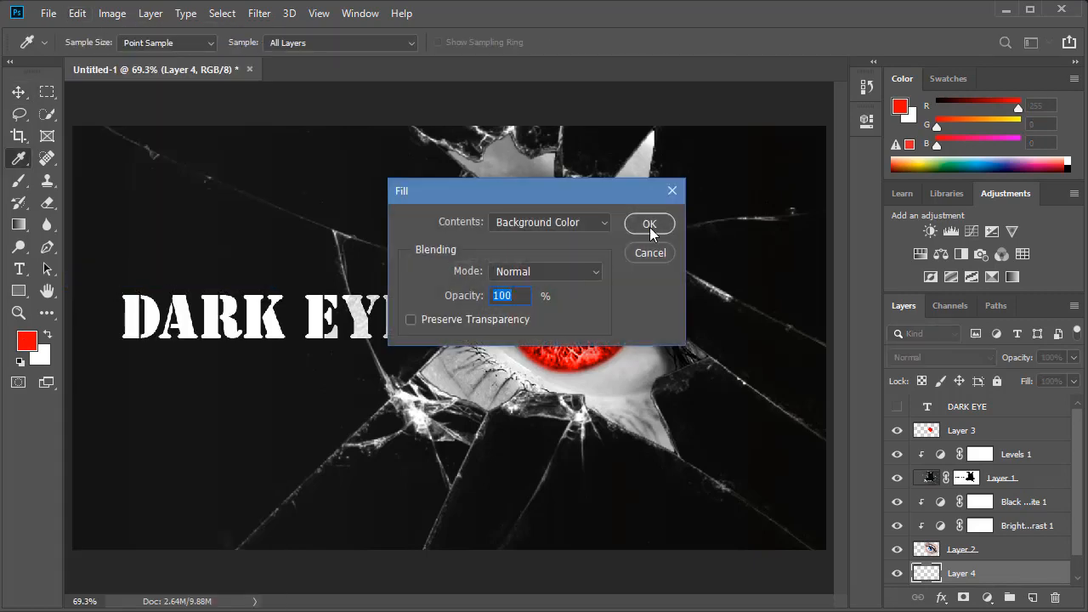
pyautogui.click(506, 224)
pyautogui.click(507, 222)
pyautogui.click(506, 221)
pyautogui.click(505, 255)
pyautogui.click(648, 224)
pyautogui.press('v')
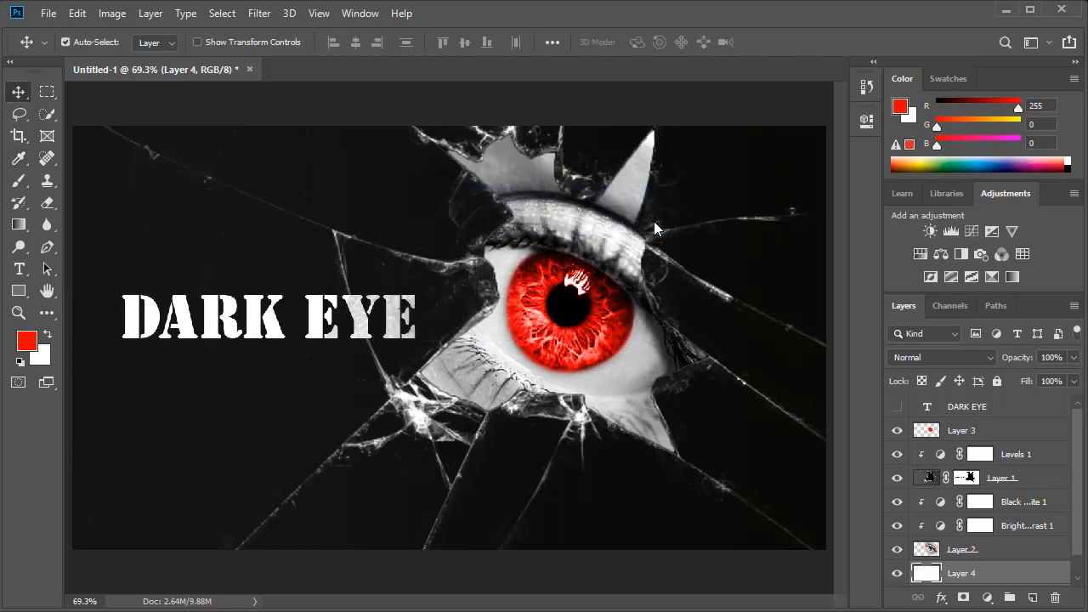
# Step: Fill the new layer above the Background with the red foreground colour at 100% opacity
pyautogui.click(112, 13)
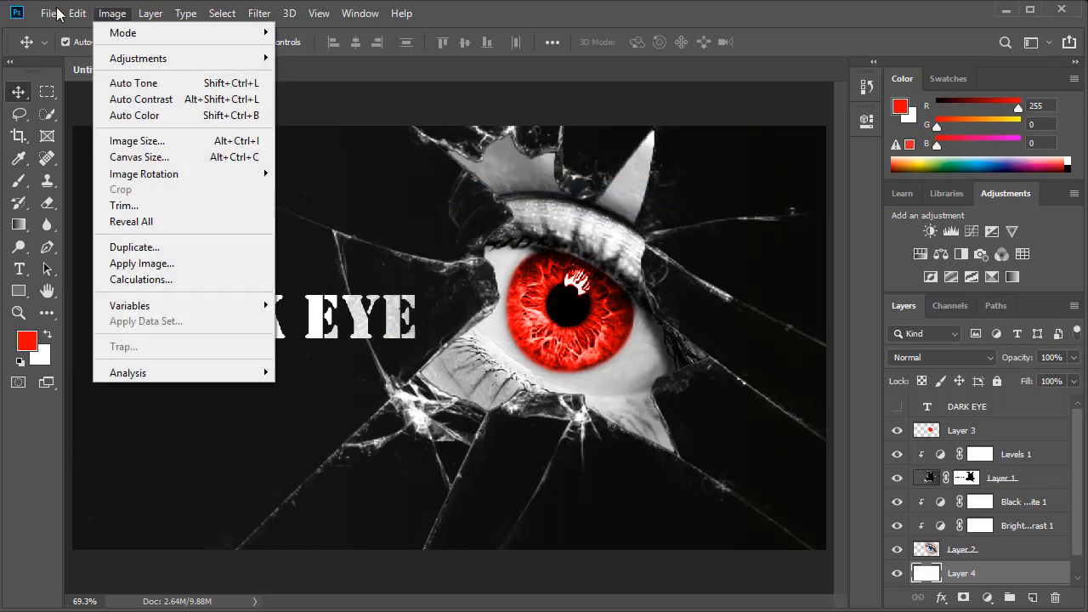
pyautogui.moveTo(77, 14)
pyautogui.click(128, 277)
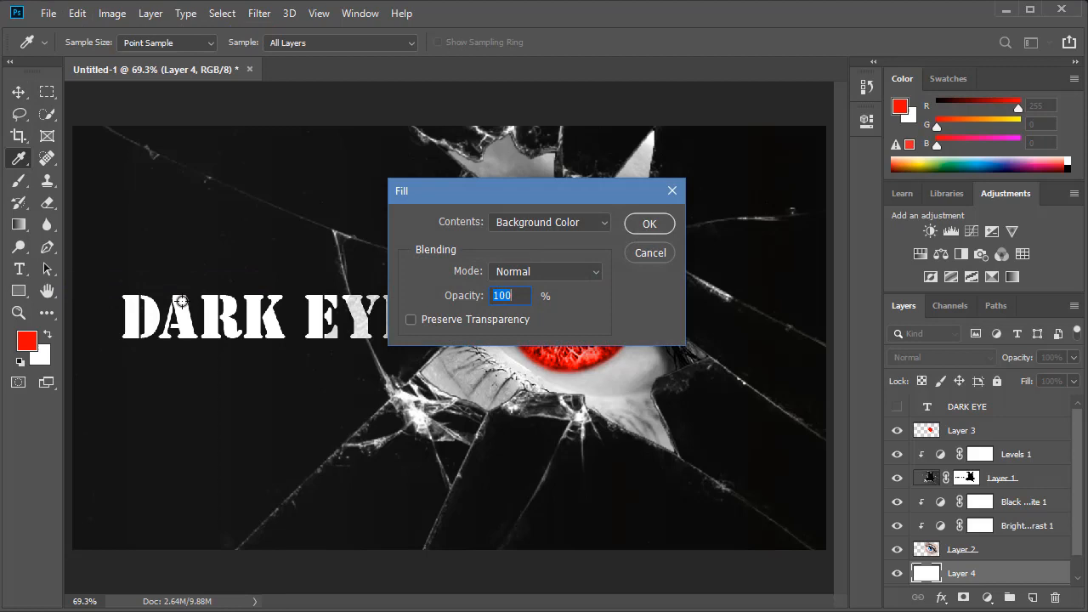
pyautogui.click(548, 222)
pyautogui.click(527, 236)
pyautogui.click(649, 222)
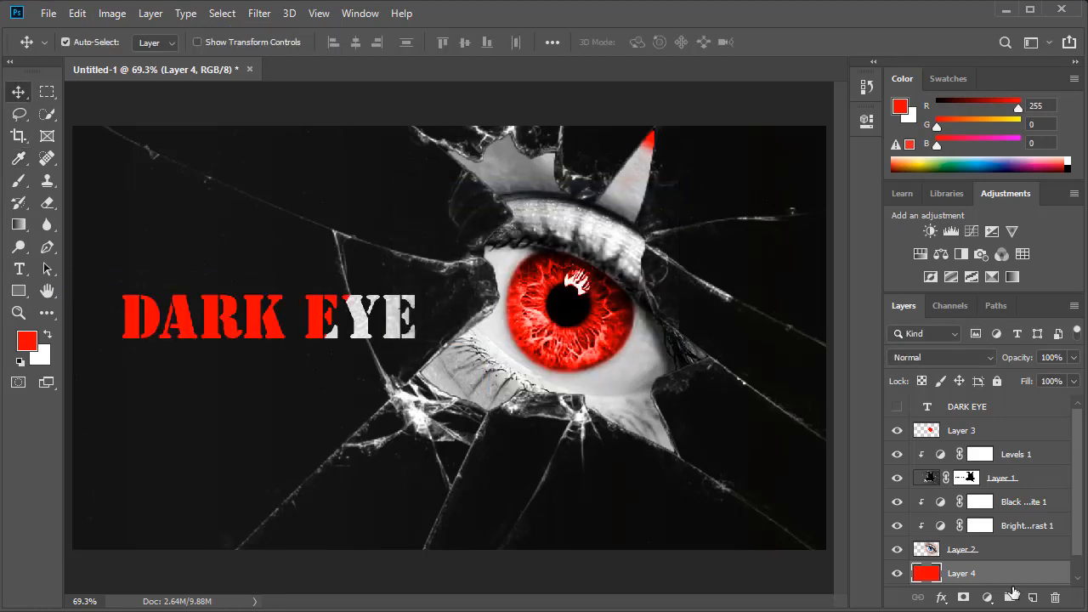
# Step: Add a layer mask to Layer 2, which holds the eye photo
pyautogui.scroll(-1, 1078, 550)
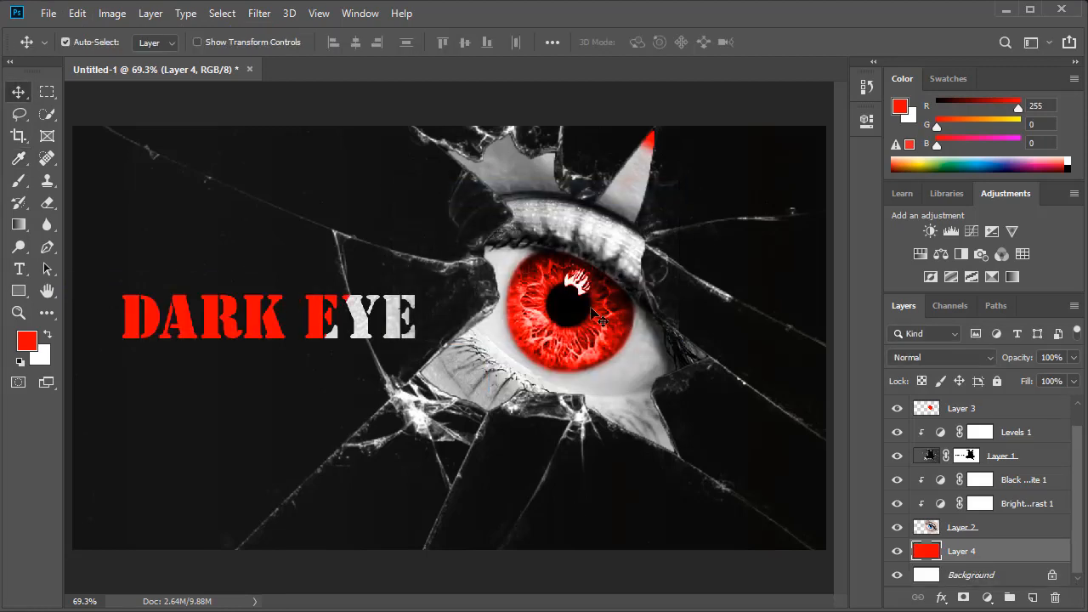
pyautogui.rightClick(592, 318)
pyautogui.click(599, 316)
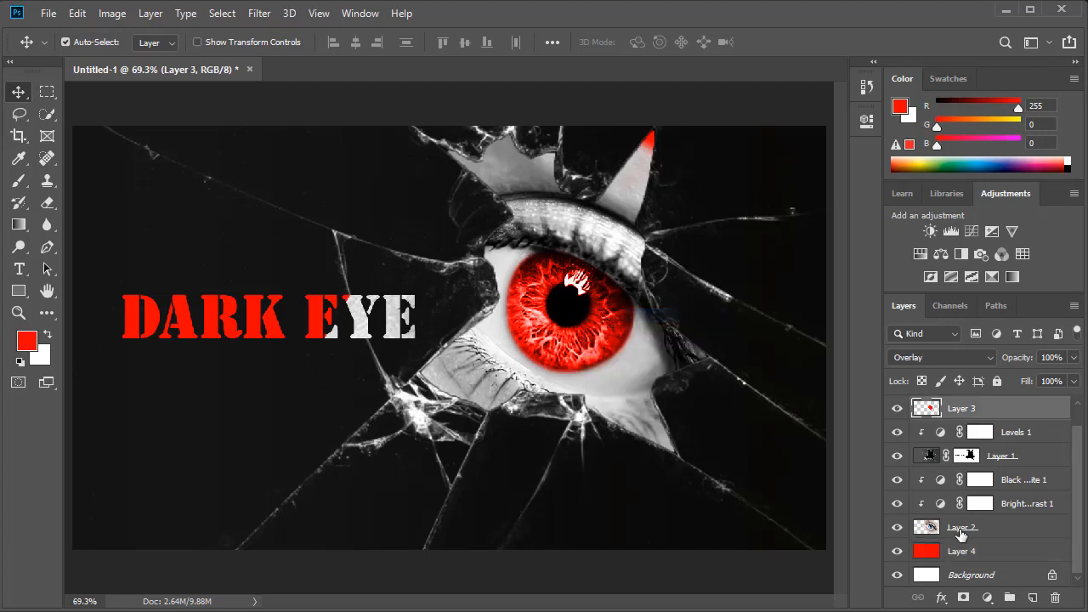
pyautogui.click(962, 534)
pyautogui.click(963, 597)
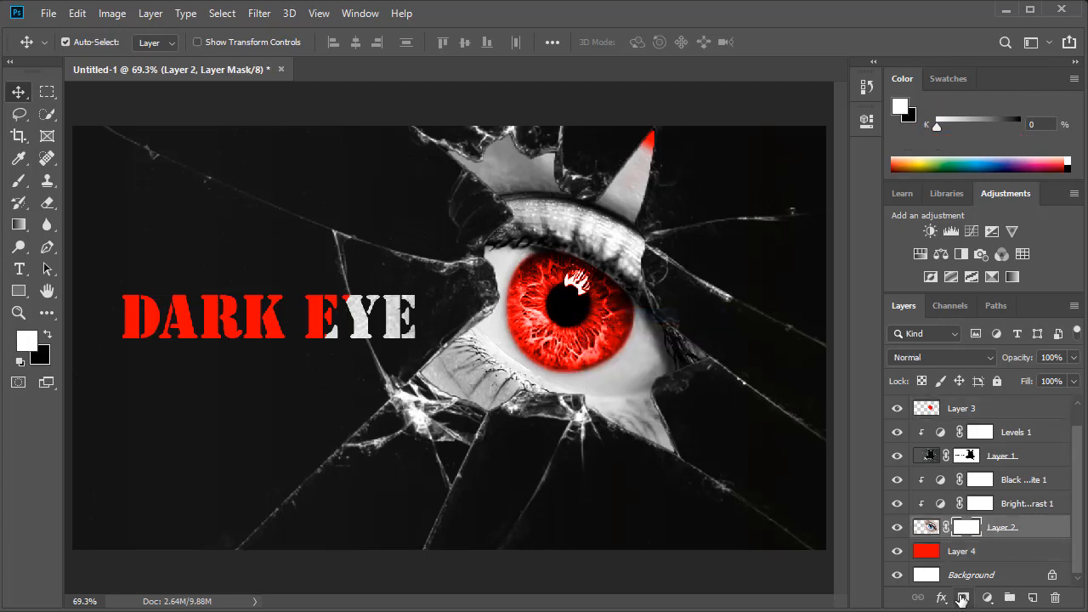
# Step: Erase on the eye layer's mask behind the word EYE with a 94 px Eraser so the red fill shows through the letters
pyautogui.click(46, 208)
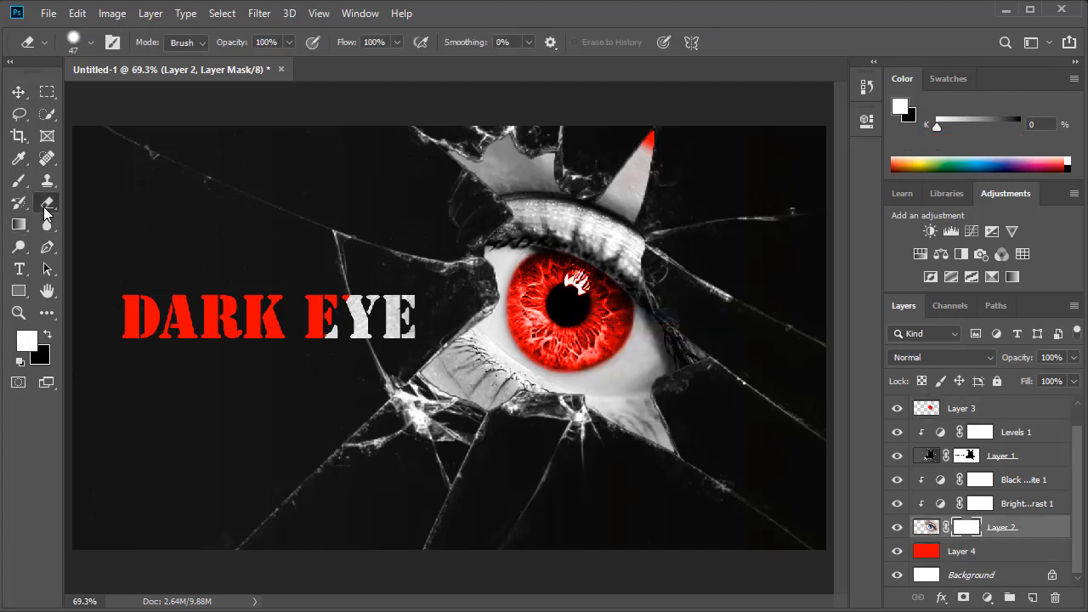
pyautogui.rightClick(451, 248)
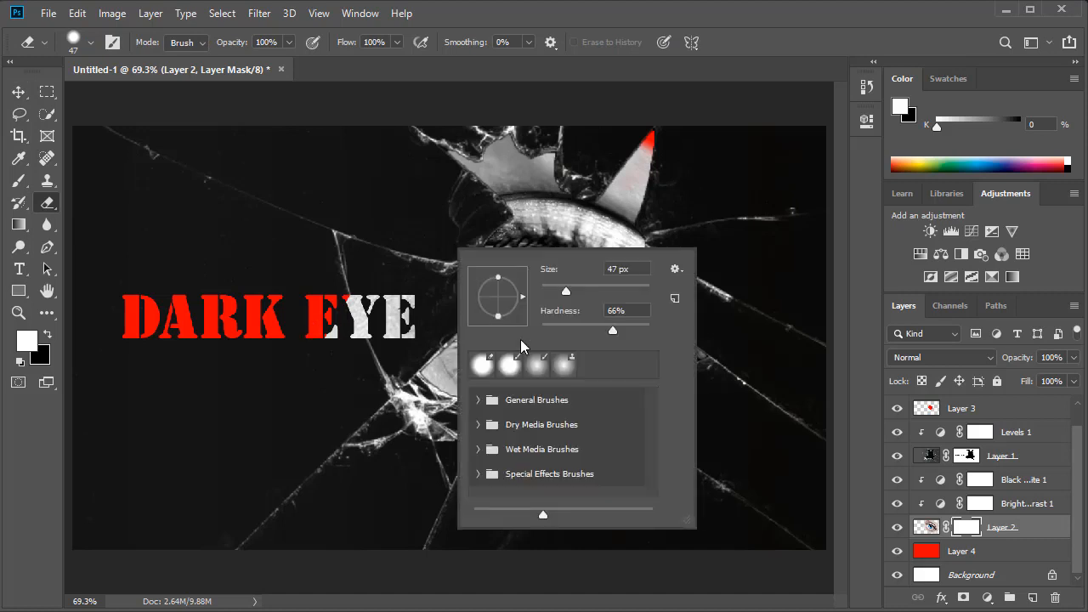
pyautogui.press('Return')
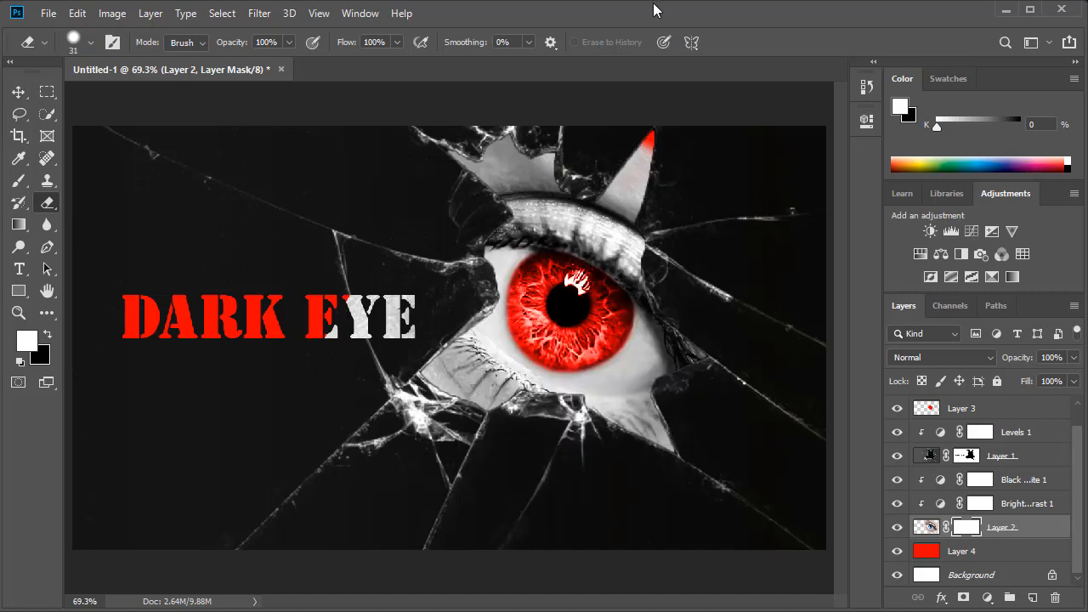
pyautogui.rightClick(363, 326)
pyautogui.moveTo(481, 368); pyautogui.dragTo(487, 363)
pyautogui.press('Return')
pyautogui.moveTo(340, 314)
pyautogui.mouseDown()
pyautogui.moveTo(399, 311)
pyautogui.moveTo(401, 328)
pyautogui.mouseUp()
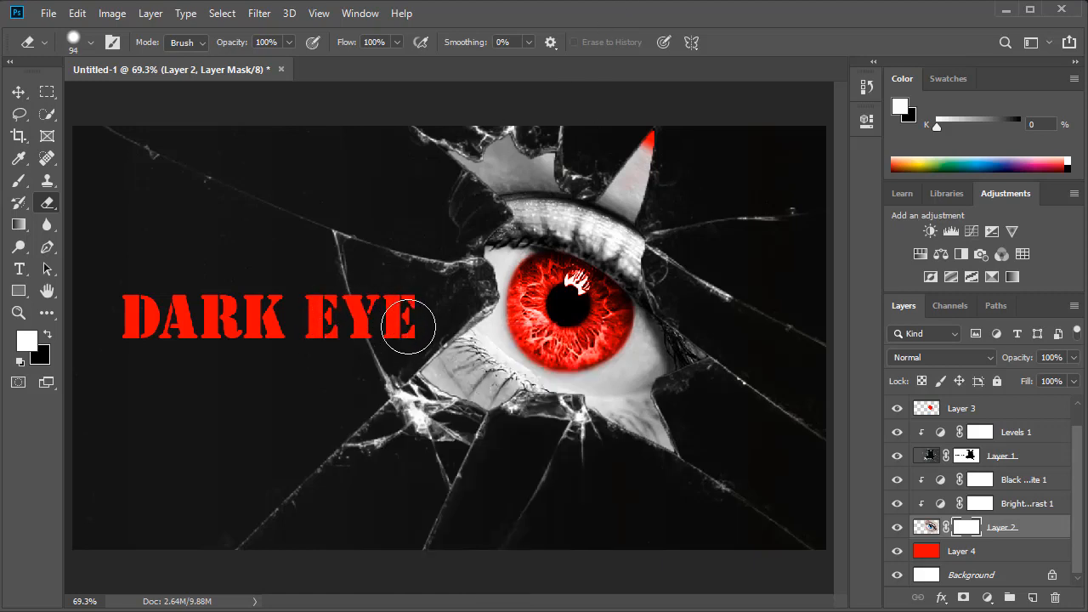
pyautogui.click(18, 92)
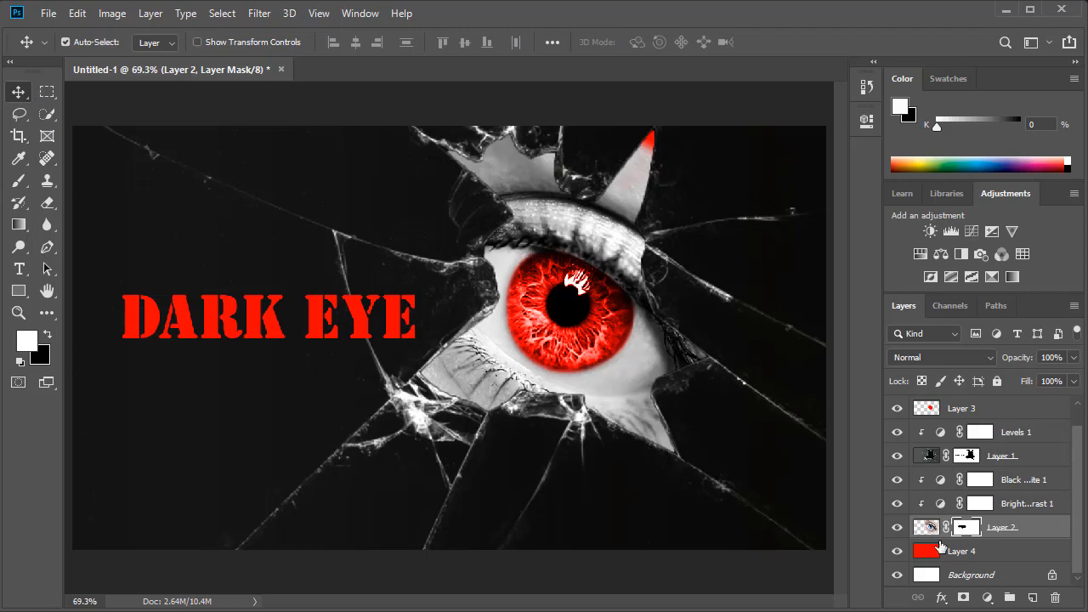
# Step: Add a drop shadow to the cracked-glass layer with Multiply blending, 55% opacity, 3 px distance, 22% spread and 10 px size
pyautogui.click(930, 457)
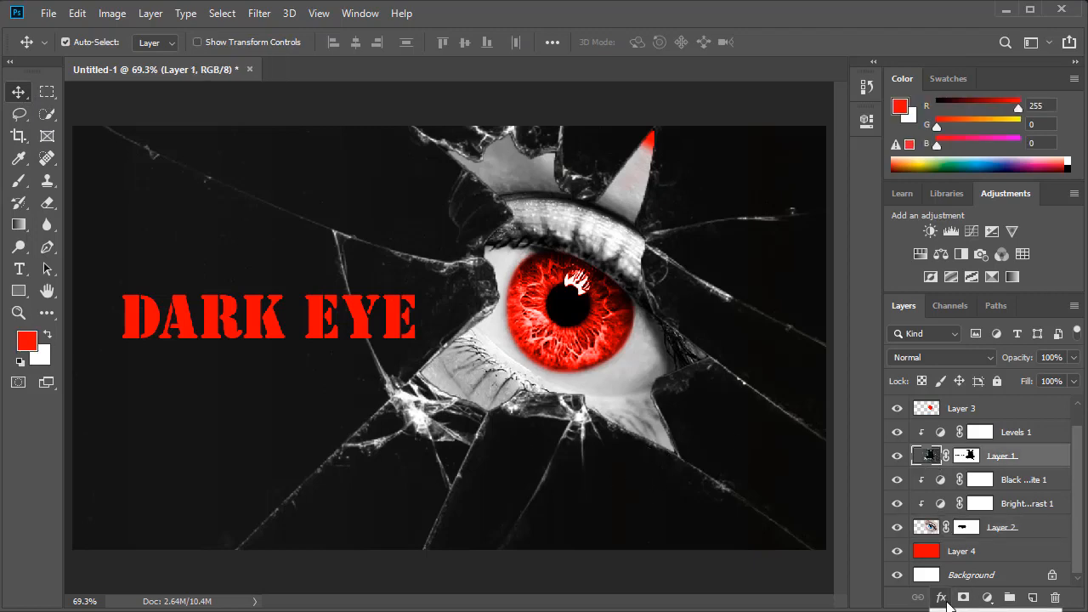
pyautogui.click(151, 14)
pyautogui.moveTo(182, 180)
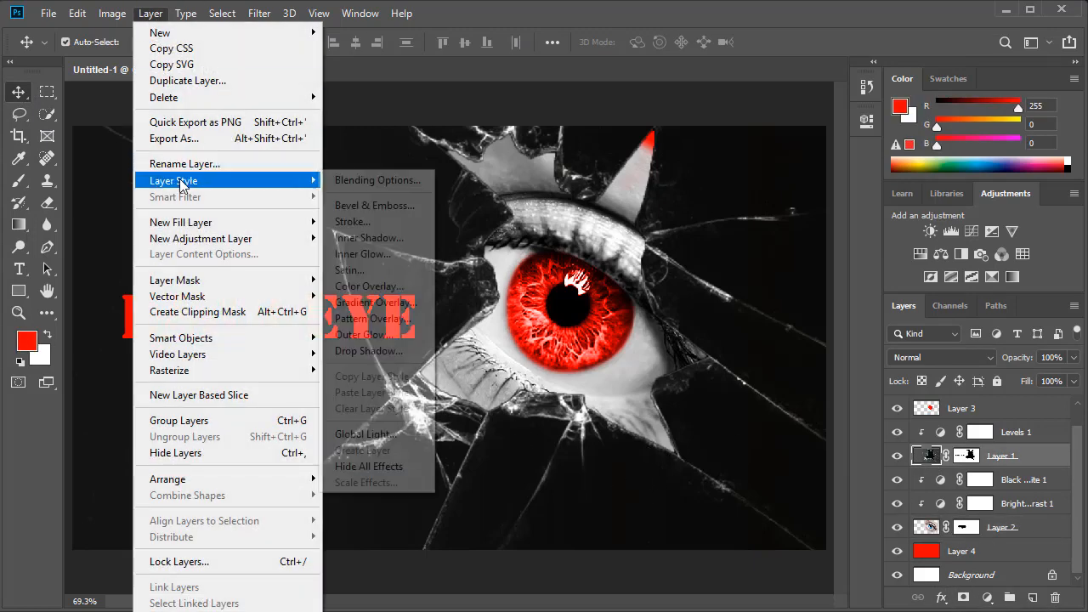
pyautogui.click(361, 350)
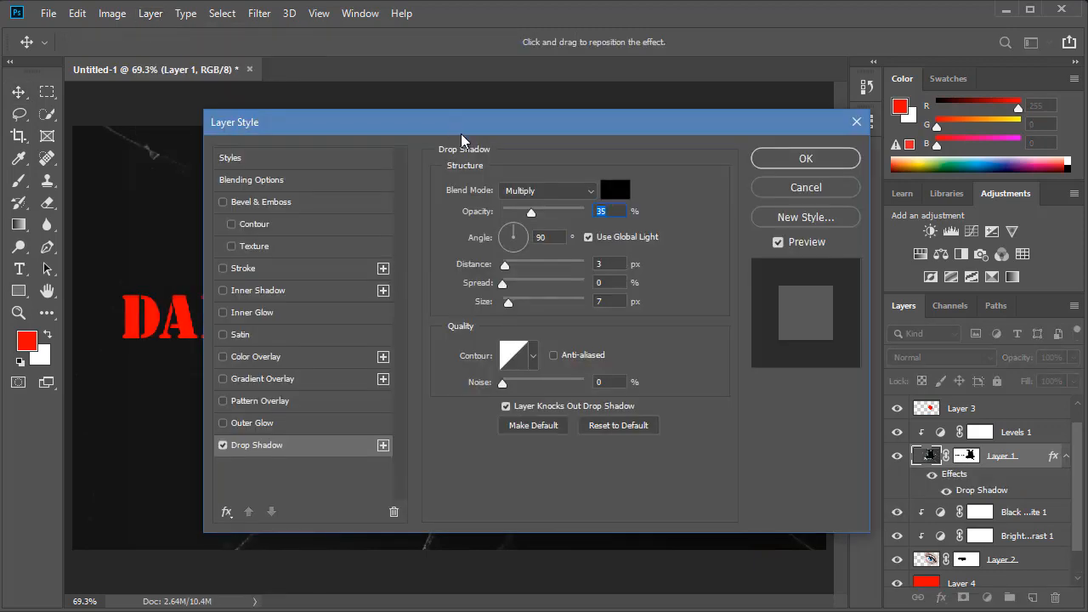
pyautogui.moveTo(460, 133); pyautogui.dragTo(920, 153)
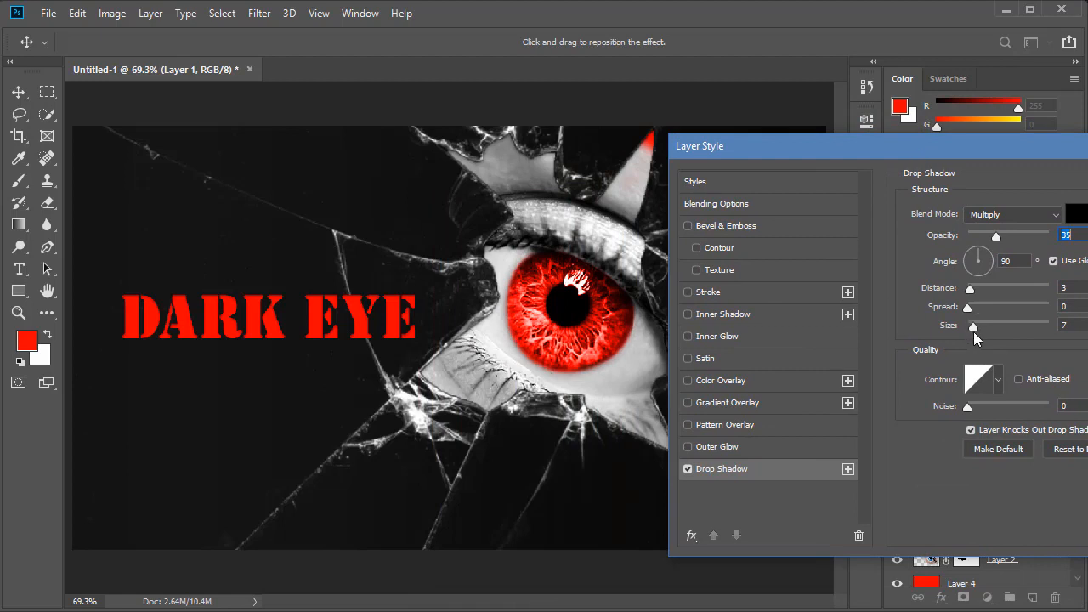
pyautogui.moveTo(973, 332); pyautogui.dragTo(987, 309)
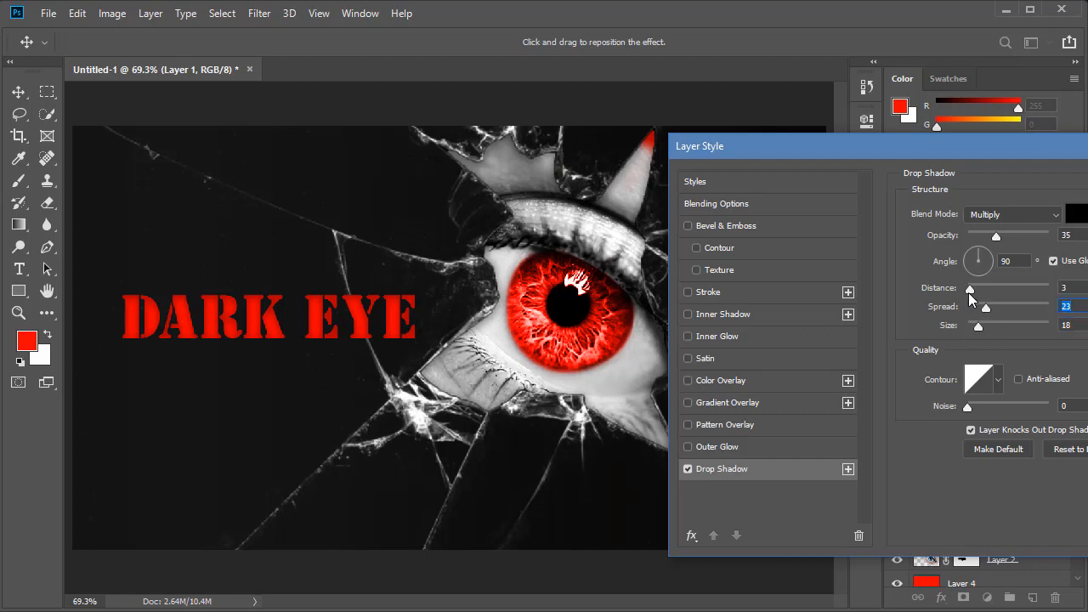
pyautogui.moveTo(980, 329); pyautogui.dragTo(1011, 330)
pyautogui.moveTo(984, 328)
pyautogui.mouseDown()
pyautogui.moveTo(973, 331)
pyautogui.moveTo(1005, 309)
pyautogui.moveTo(987, 317)
pyautogui.mouseUp()
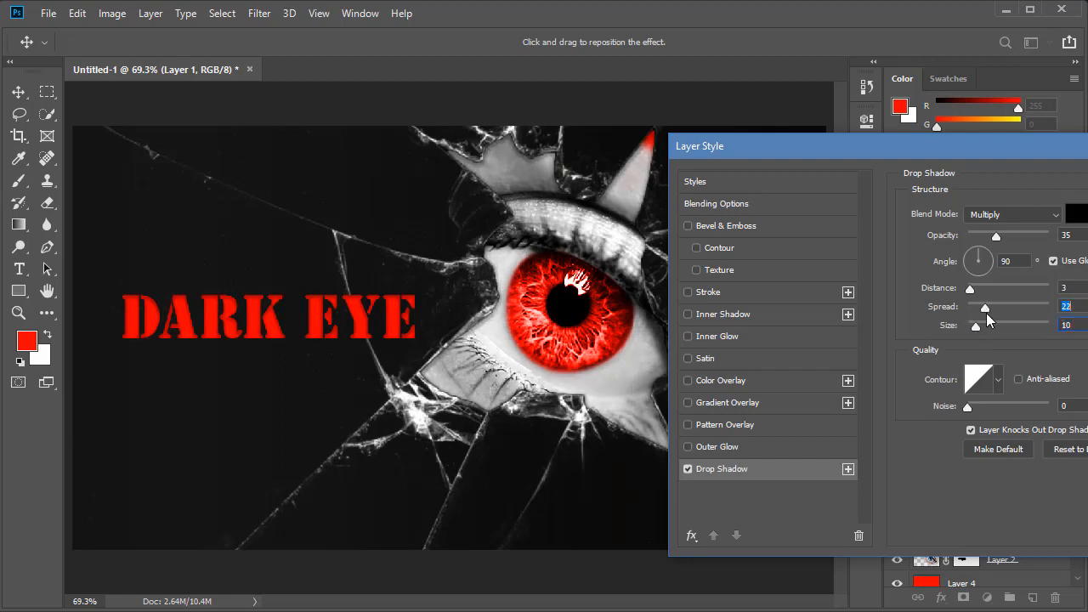
pyautogui.moveTo(998, 234); pyautogui.dragTo(1014, 234)
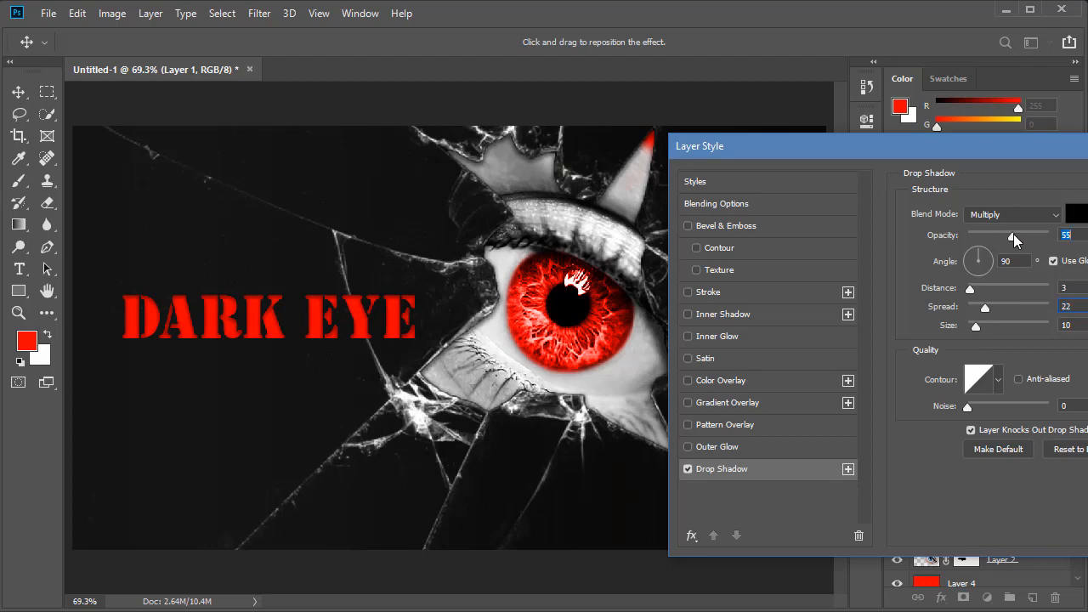
pyautogui.moveTo(958, 155); pyautogui.dragTo(518, 137)
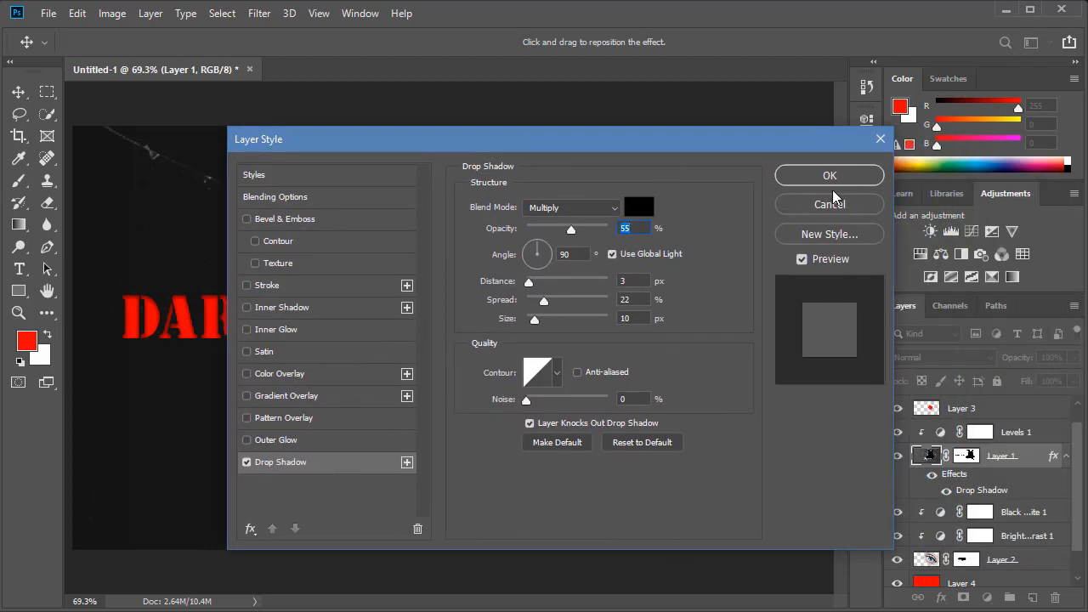
pyautogui.click(844, 179)
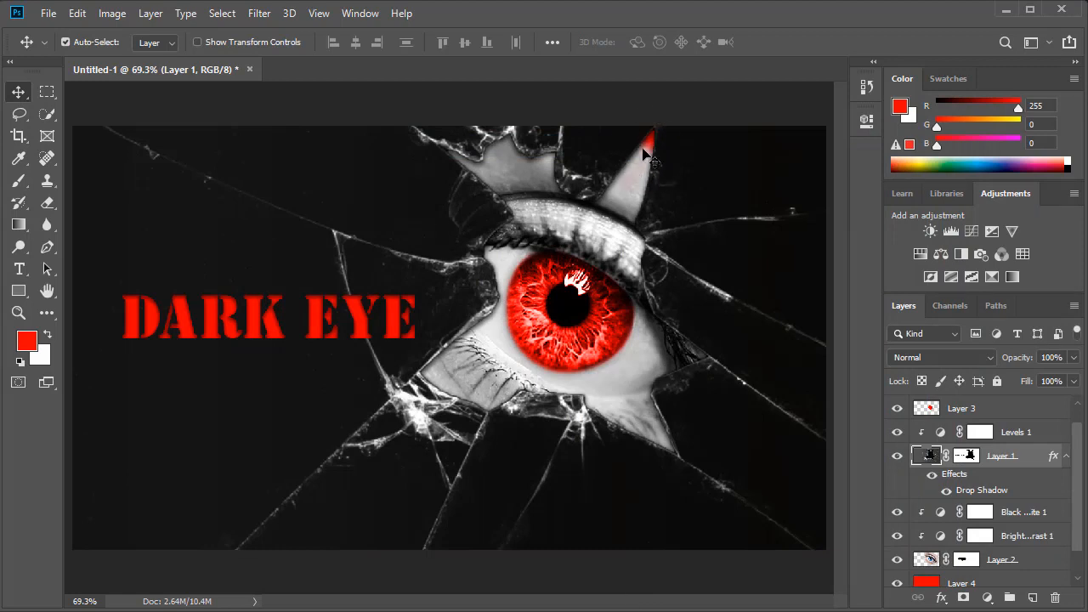
# Step: With the cracked-glass layer temporarily hidden, clone skin over the red gap along the eye photo's upper edge using a 90 px Clone Stamp
pyautogui.click(926, 563)
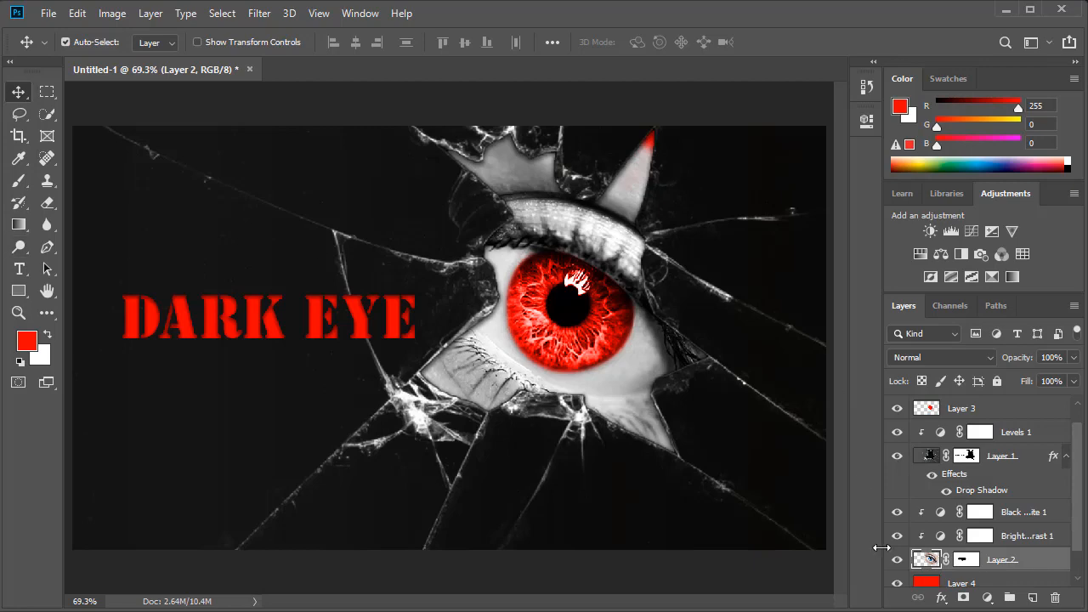
pyautogui.click(896, 459)
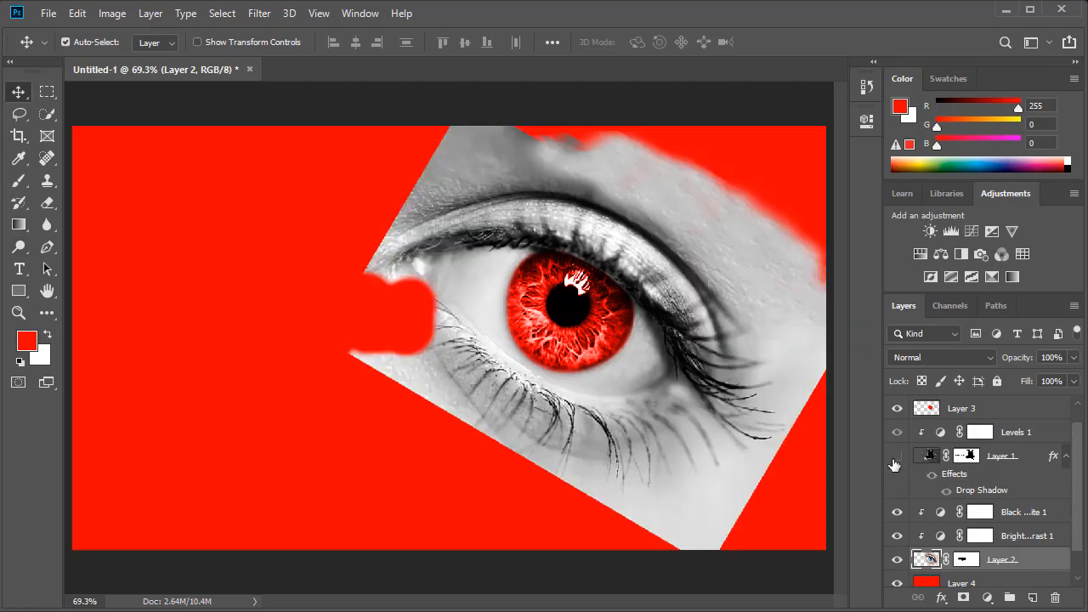
pyautogui.click(894, 460)
pyautogui.click(894, 459)
pyautogui.click(47, 181)
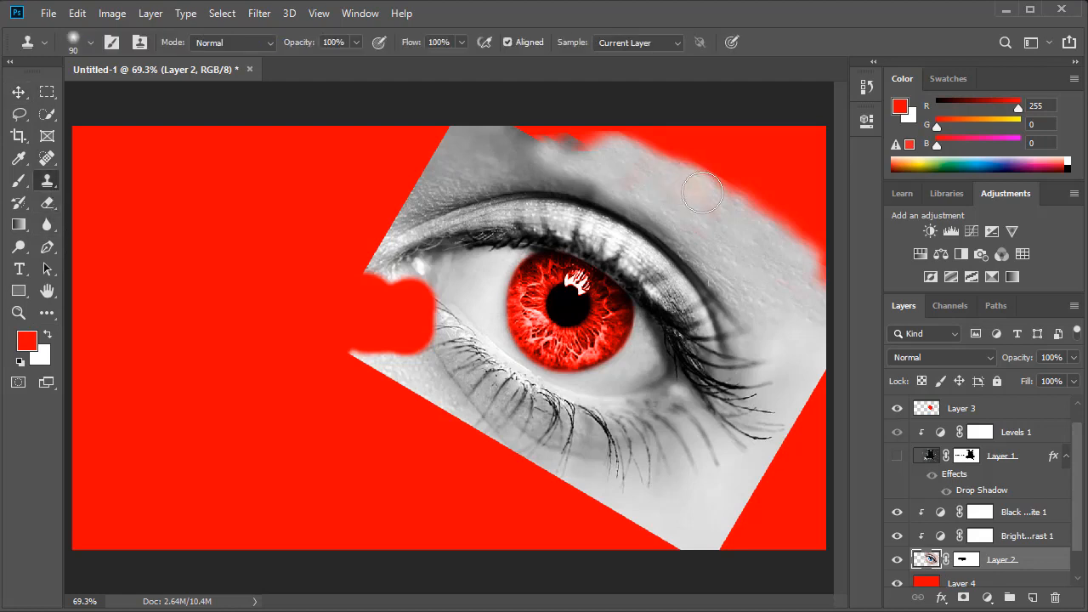
pyautogui.moveTo(690, 197)
pyautogui.mouseDown()
pyautogui.moveTo(672, 156)
pyautogui.moveTo(645, 141)
pyautogui.moveTo(718, 177)
pyautogui.moveTo(621, 133)
pyautogui.moveTo(619, 148)
pyautogui.moveTo(518, 134)
pyautogui.moveTo(598, 142)
pyautogui.moveTo(545, 123)
pyautogui.moveTo(522, 126)
pyautogui.moveTo(727, 164)
pyautogui.moveTo(792, 218)
pyautogui.moveTo(670, 176)
pyautogui.mouseUp()
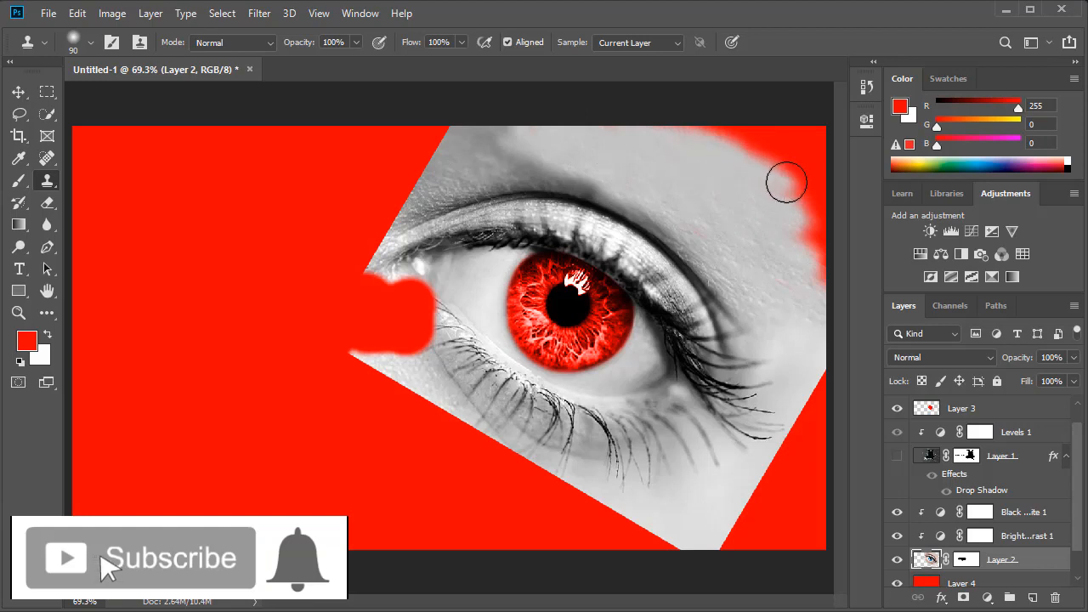
pyautogui.click(895, 457)
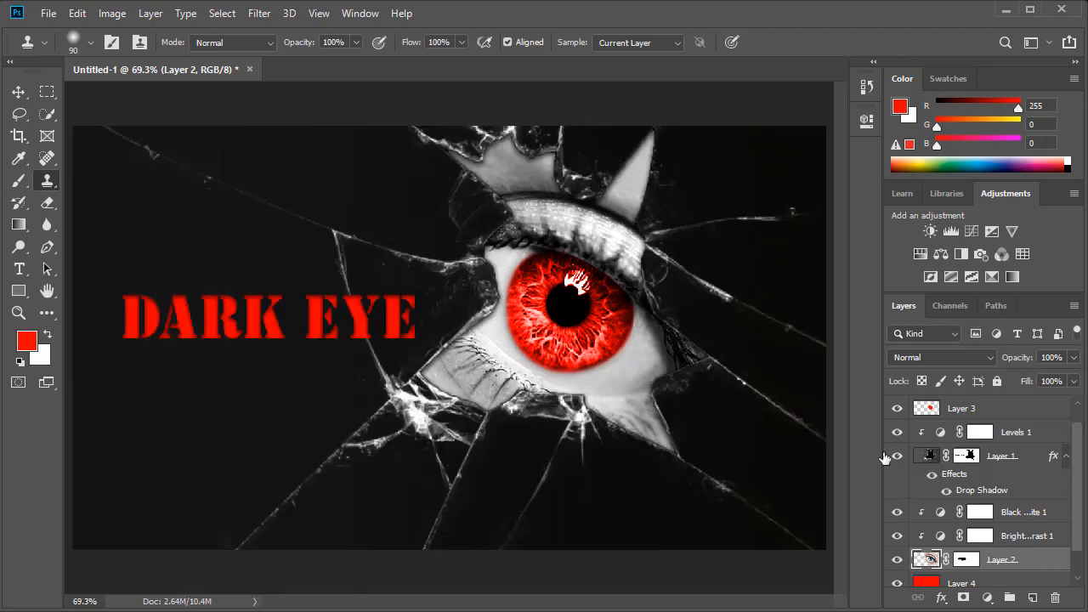